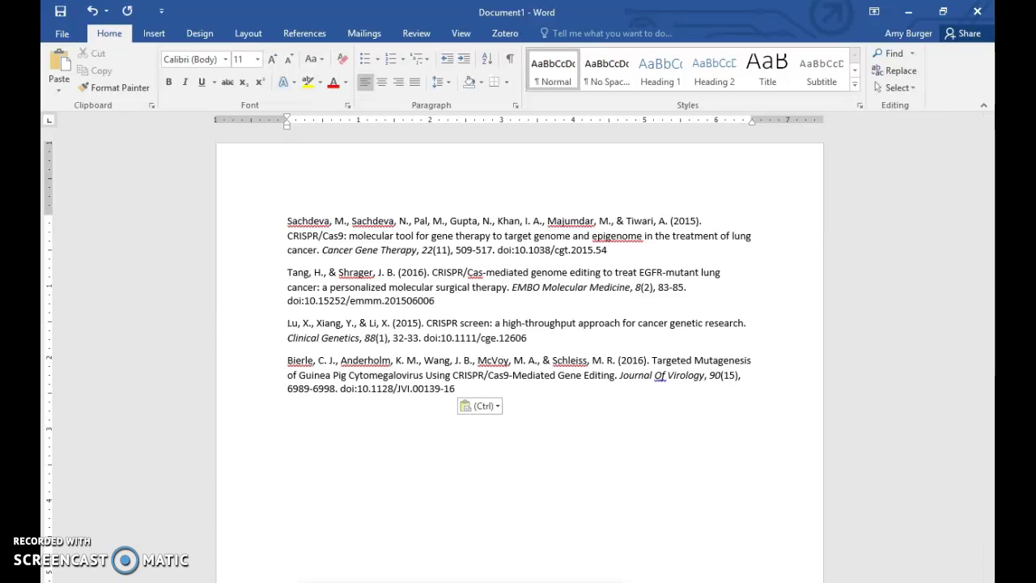
Switch to the browser with the Purdue OWL site and open the APA Sample Paper PDF from its style guide.
{"action": "key", "text": "alt+Tab"}
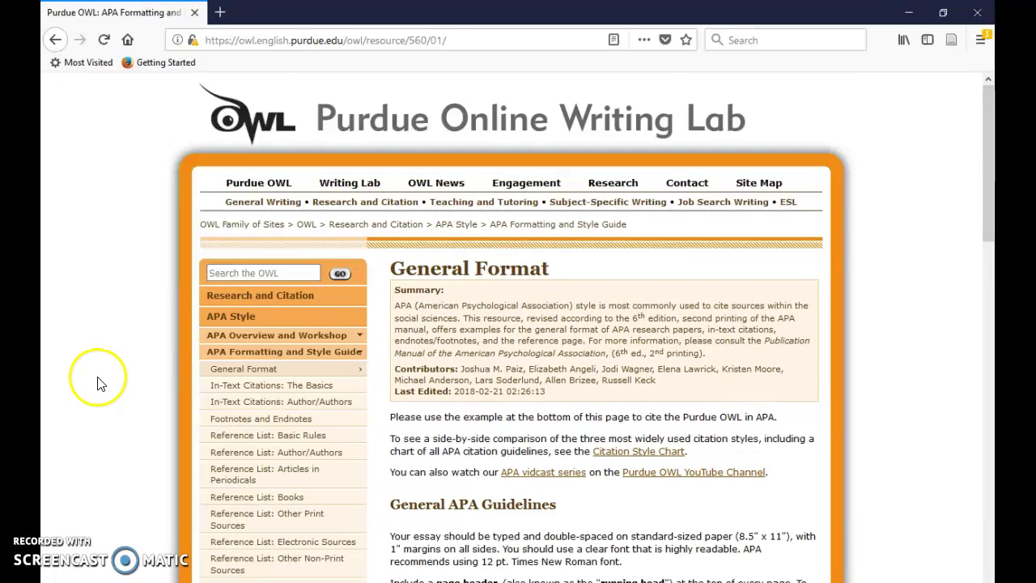
{"action": "scroll", "coordinate": [97, 378], "scroll_direction": "down", "scroll_amount": 2}
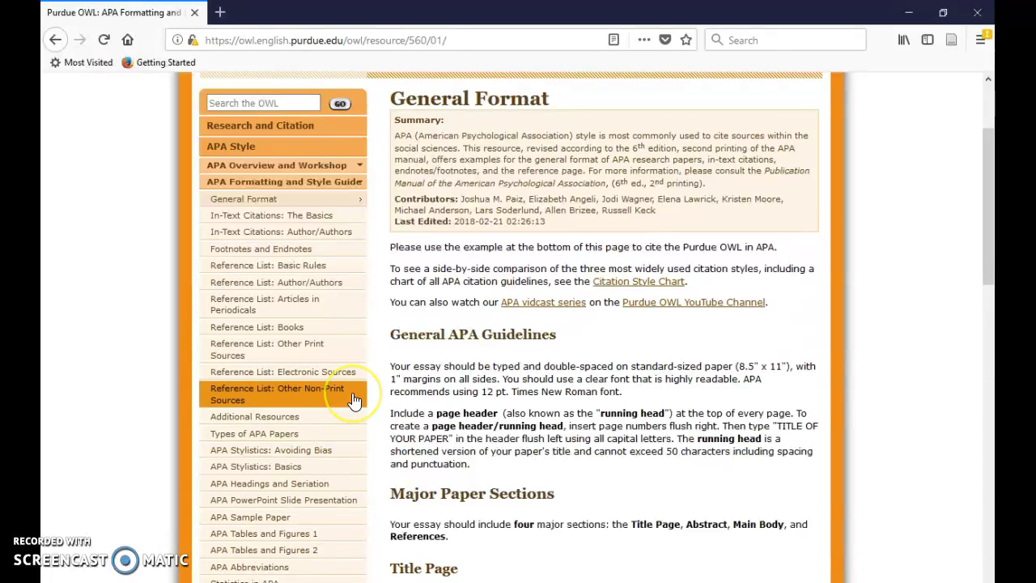
{"action": "left_click", "coordinate": [299, 522]}
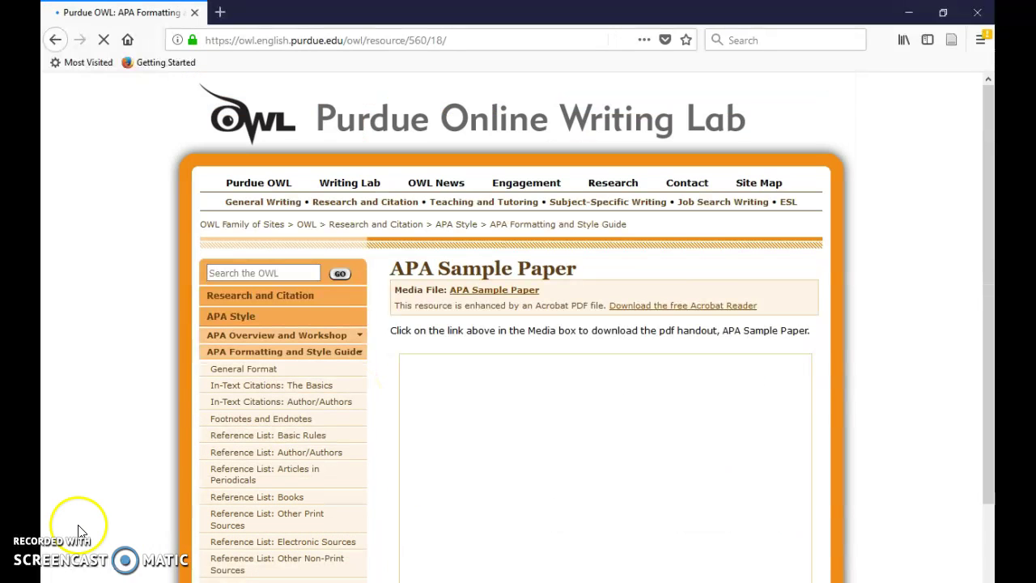
{"action": "left_click", "coordinate": [498, 291]}
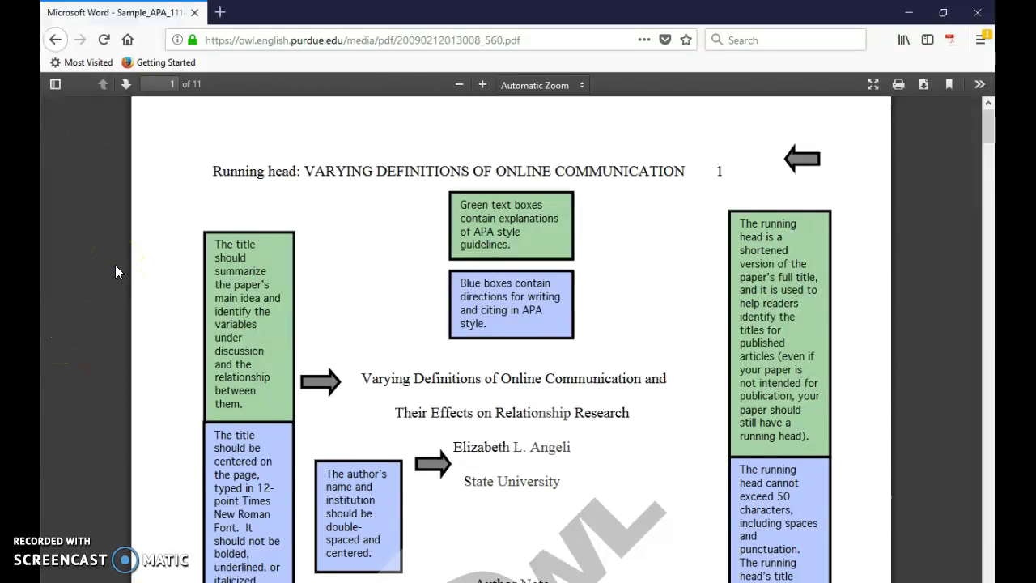
Look through the APA sample paper PDF up to the References page and examine how its entries are formatted.
{"action": "scroll", "coordinate": [115, 265], "scroll_direction": "down", "scroll_amount": 3}
{"action": "scroll", "coordinate": [115, 265], "scroll_direction": "down", "scroll_amount": 8}
{"action": "scroll", "coordinate": [115, 264], "scroll_direction": "down", "scroll_amount": 15}
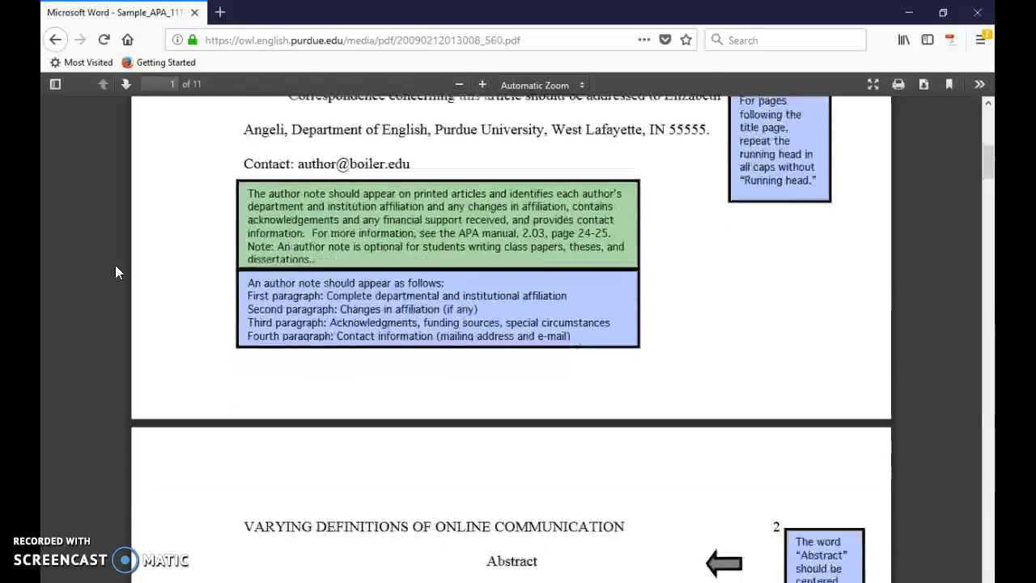
{"action": "scroll", "coordinate": [117, 267], "scroll_direction": "down", "scroll_amount": 10}
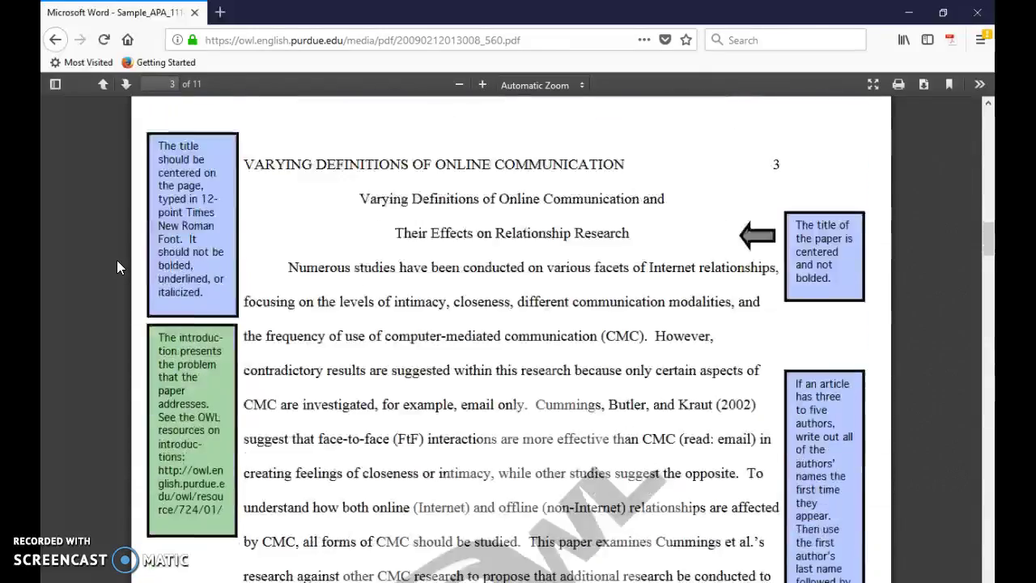
{"action": "left_click", "coordinate": [709, 185]}
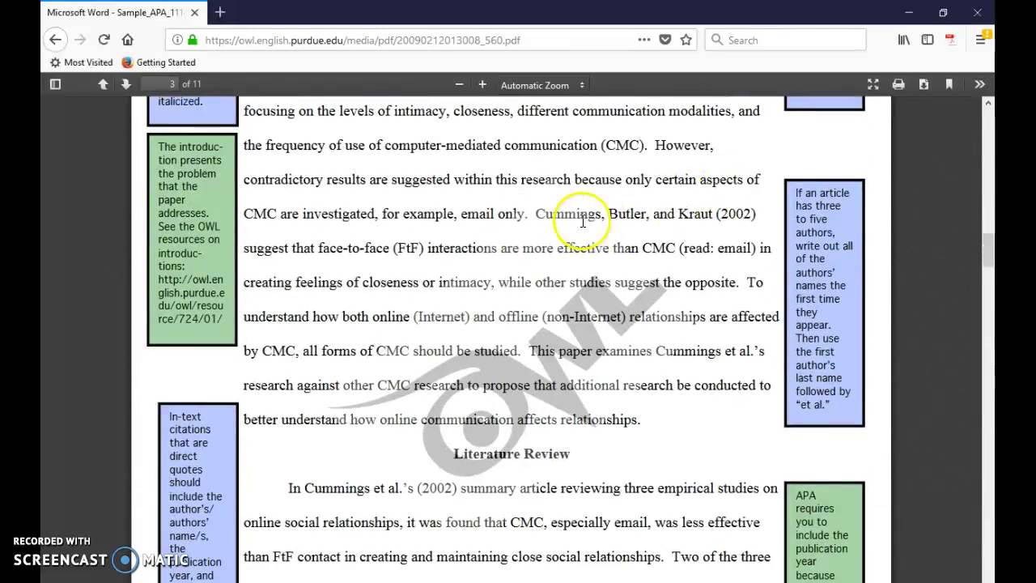
{"action": "scroll", "coordinate": [337, 252], "scroll_direction": "down", "scroll_amount": 5}
{"action": "scroll", "coordinate": [215, 247], "scroll_direction": "down", "scroll_amount": 20}
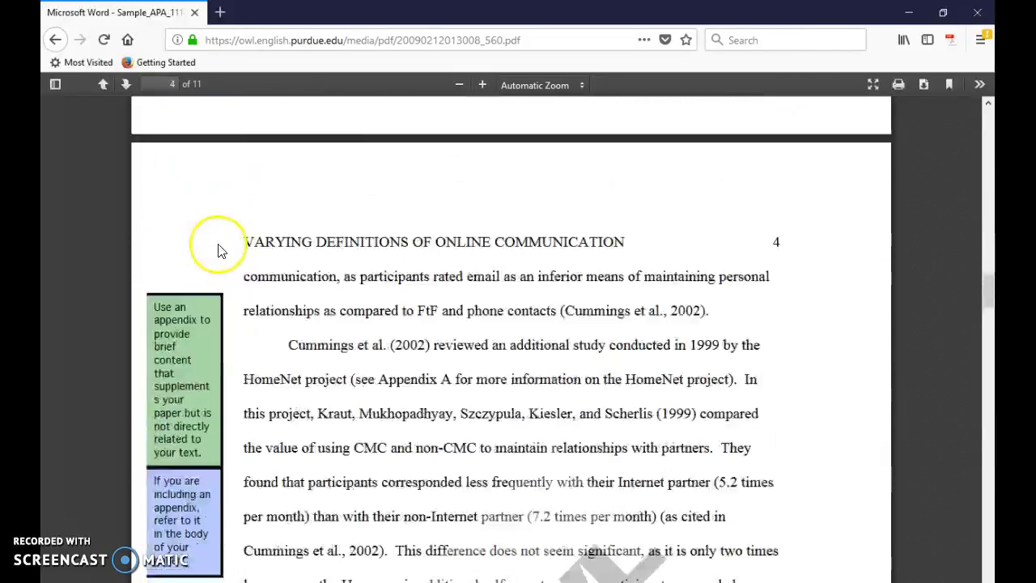
{"action": "scroll", "coordinate": [154, 296], "scroll_direction": "down", "scroll_amount": 20}
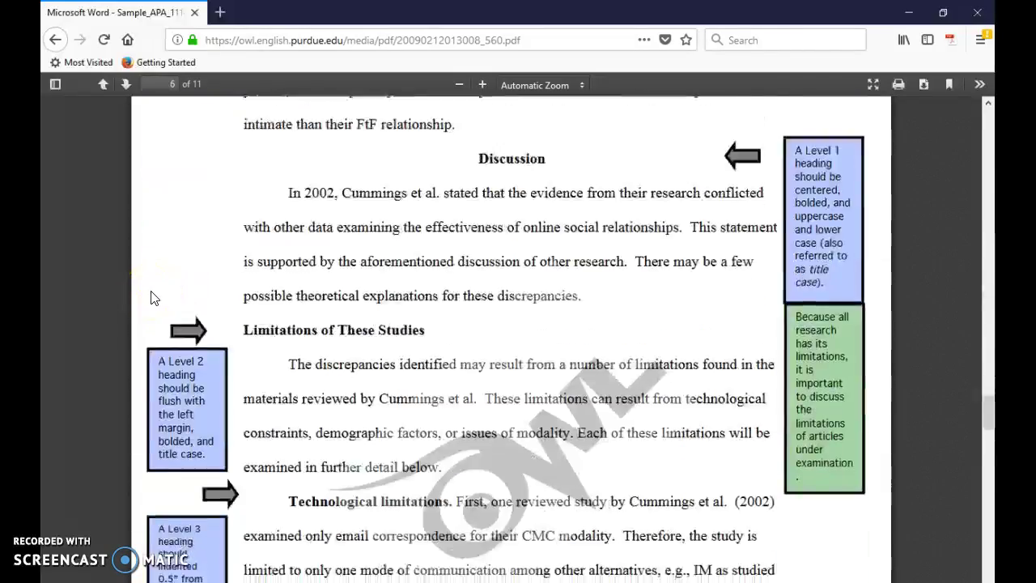
{"action": "scroll", "coordinate": [153, 296], "scroll_direction": "down", "scroll_amount": 9}
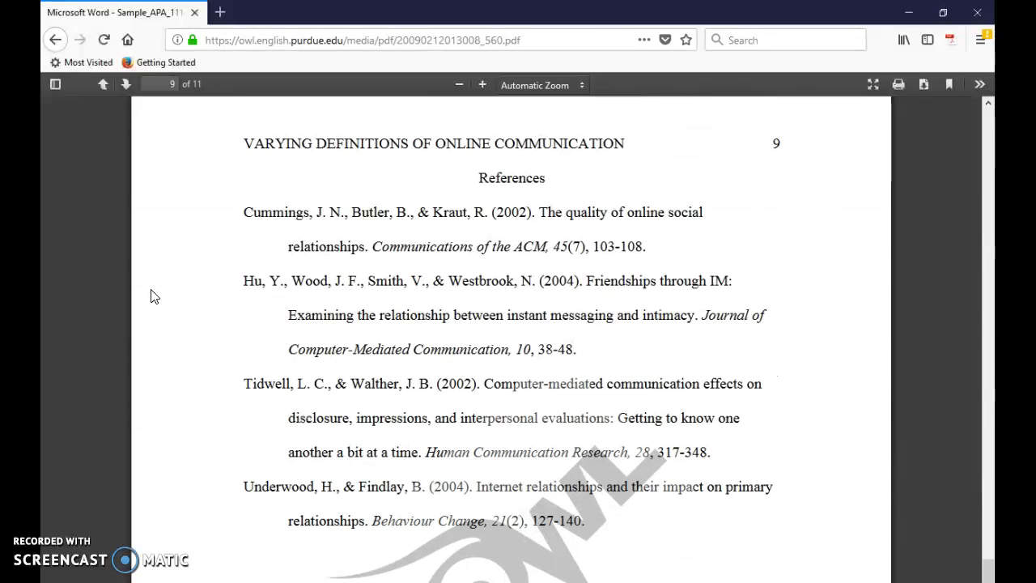
{"action": "left_click", "coordinate": [153, 296]}
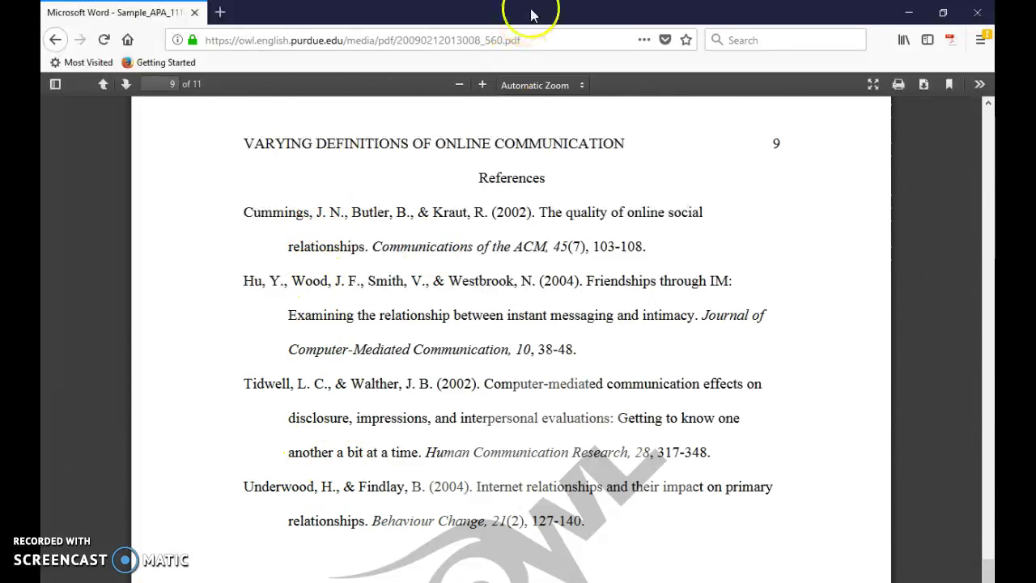
Arrange the Word document and the sample paper side by side, with Word on the left half and the browser on the right.
{"action": "left_click_drag", "start_coordinate": [567, 10], "coordinate": [993, 11]}
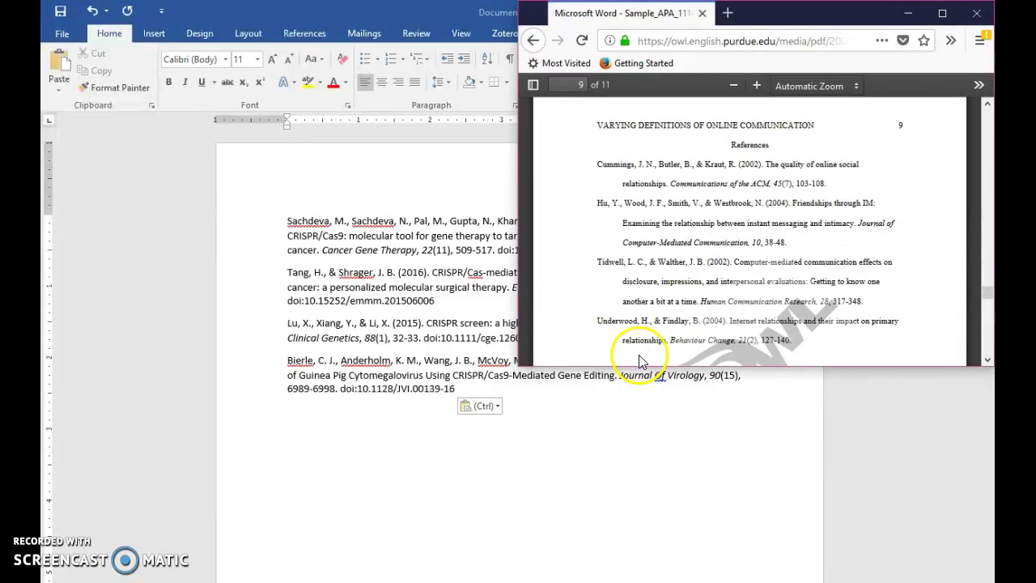
{"action": "left_click", "coordinate": [561, 283]}
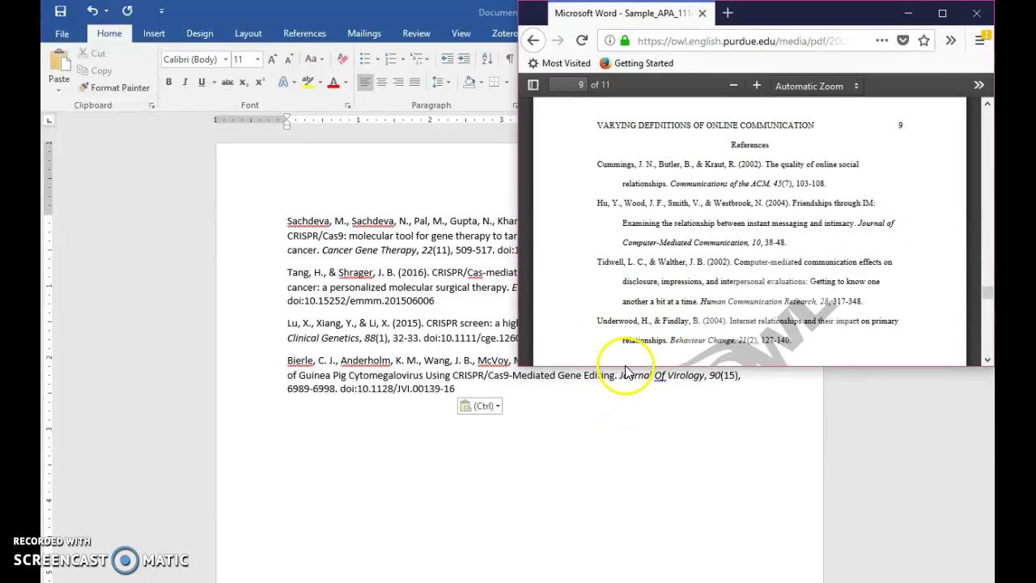
{"action": "left_click_drag", "start_coordinate": [653, 366], "coordinate": [650, 580]}
{"action": "left_click", "coordinate": [303, 408]}
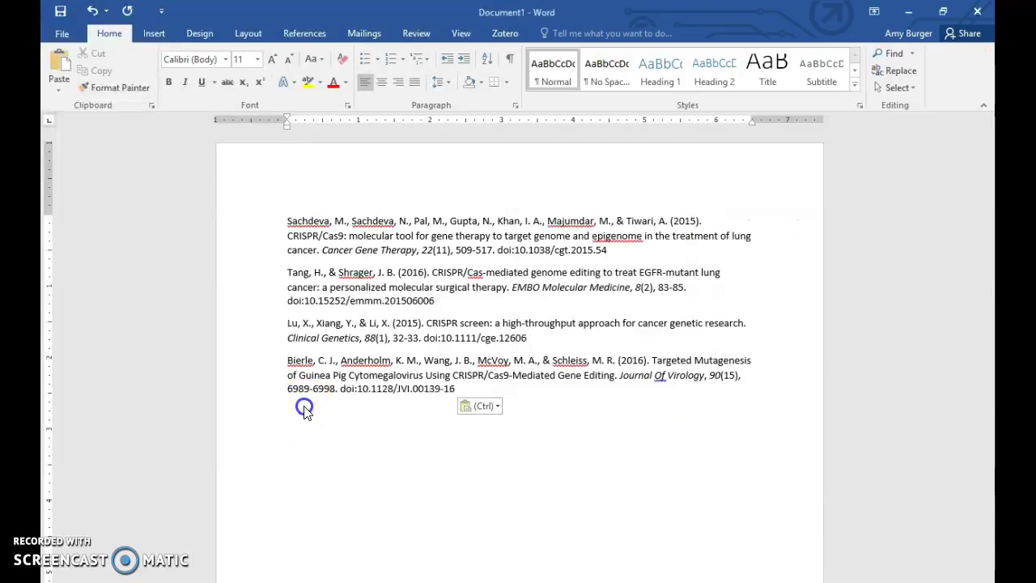
{"action": "left_click_drag", "start_coordinate": [677, 18], "coordinate": [2, 12]}
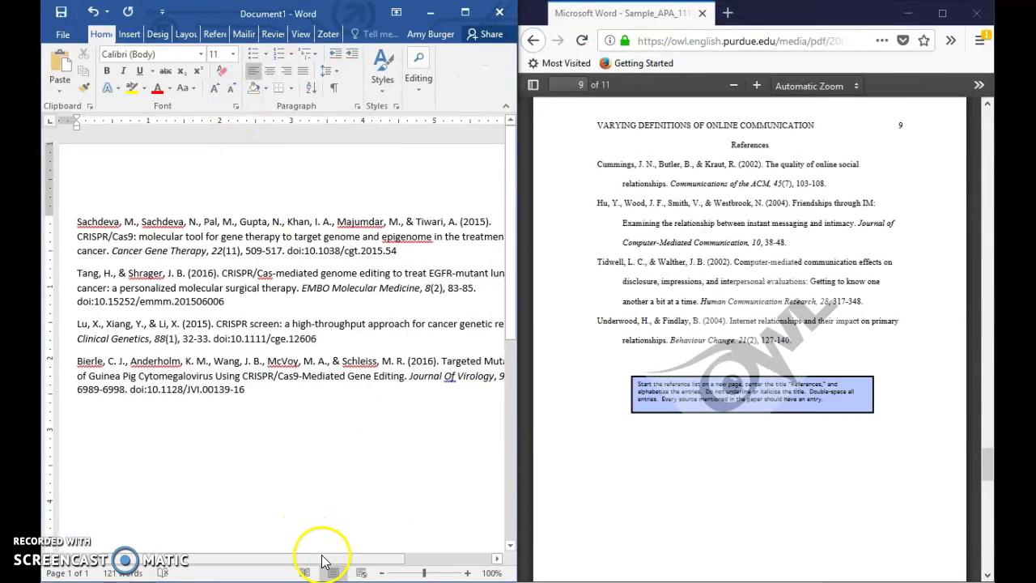
{"action": "left_click_drag", "start_coordinate": [322, 557], "coordinate": [331, 557]}
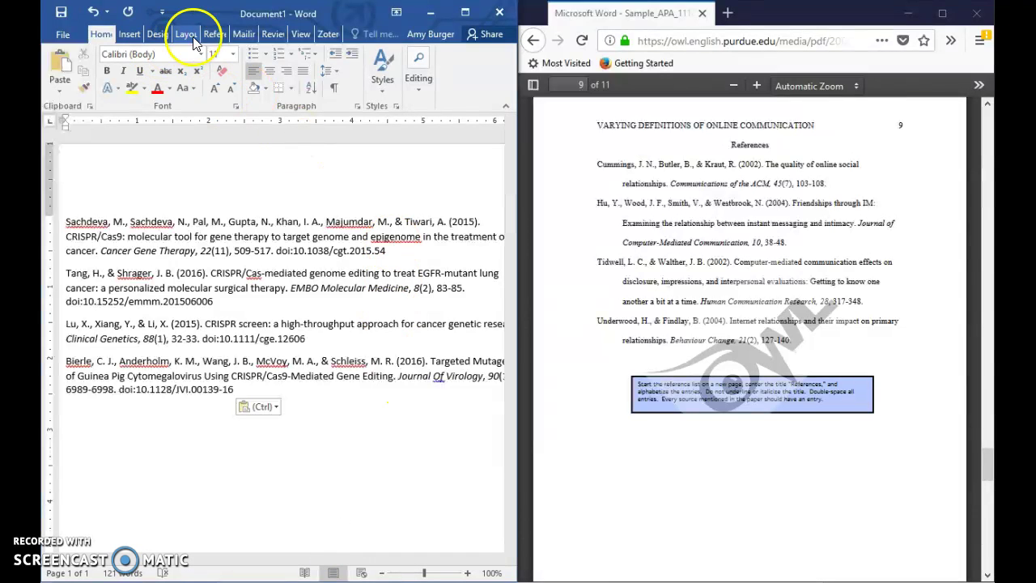
Set the document's zoom to 75% so the full width of the references fits in the narrowed window.
{"action": "left_click", "coordinate": [298, 37]}
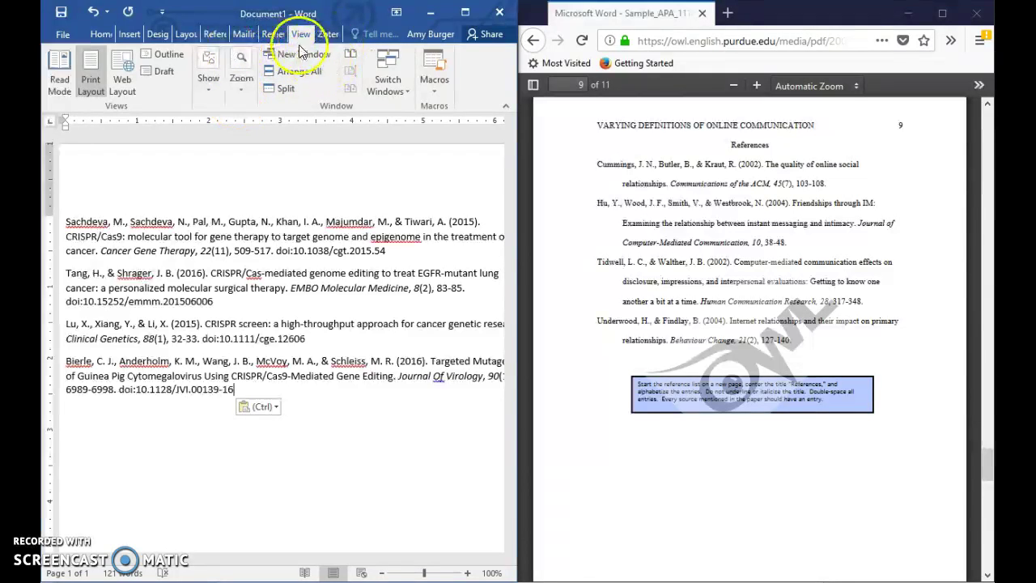
{"action": "left_click", "coordinate": [242, 93]}
{"action": "left_click", "coordinate": [324, 121]}
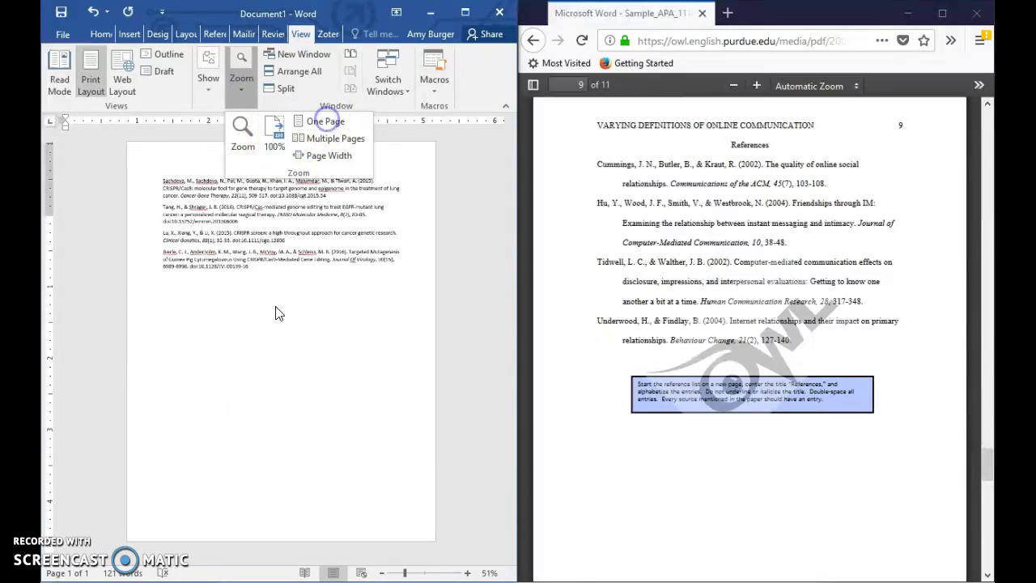
{"action": "left_click", "coordinate": [274, 133]}
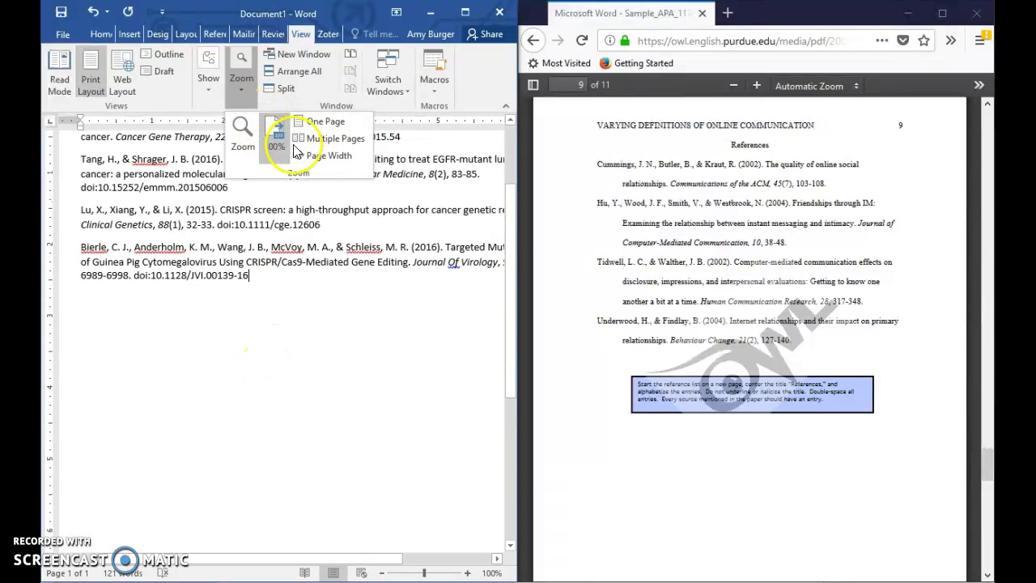
{"action": "left_click", "coordinate": [242, 139]}
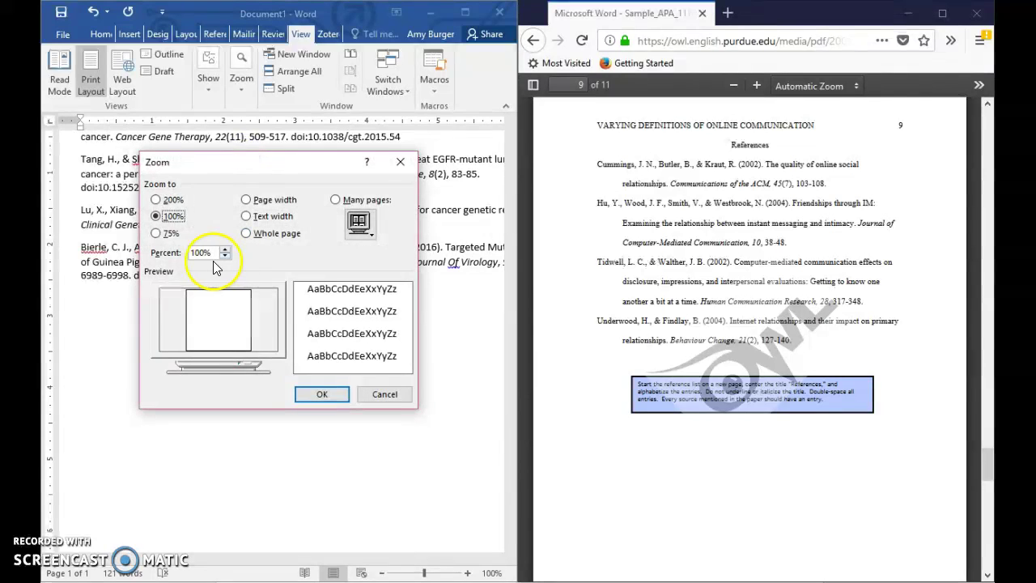
{"action": "left_click", "coordinate": [157, 233]}
{"action": "left_click", "coordinate": [321, 393]}
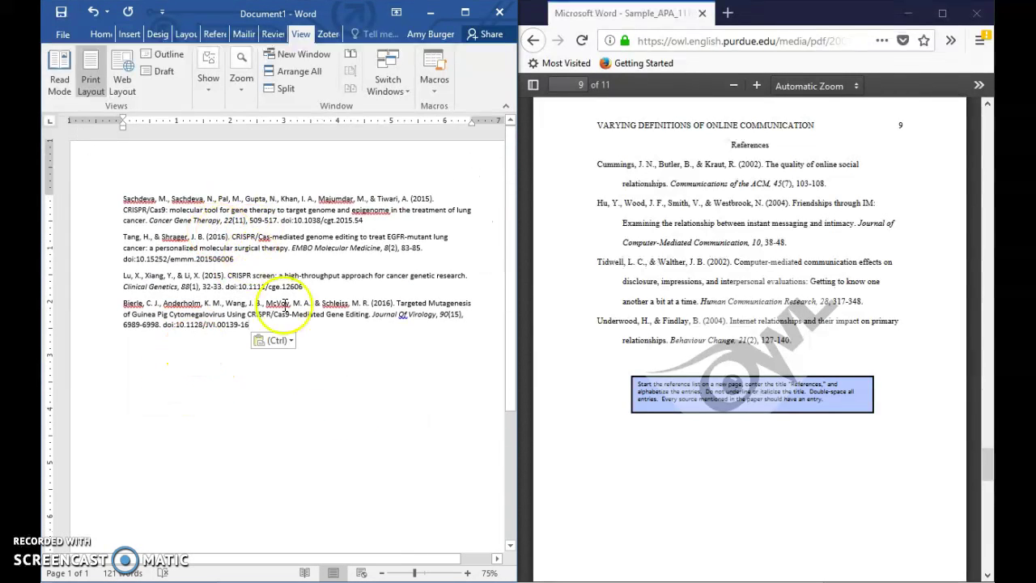
Format all four references in Times New Roman, size 12.
{"action": "left_click_drag", "start_coordinate": [364, 347], "coordinate": [73, 190]}
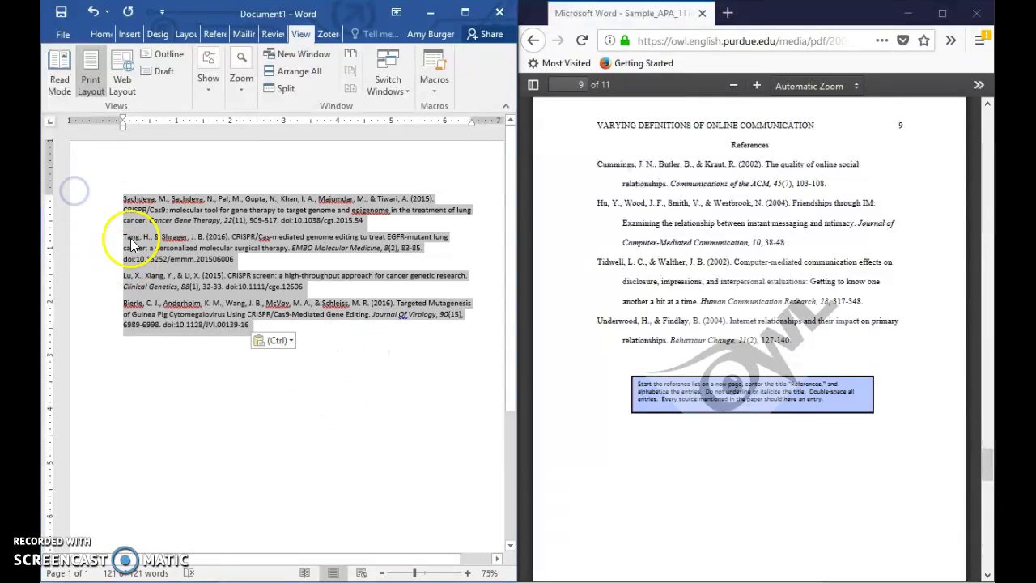
{"action": "left_click", "coordinate": [96, 37]}
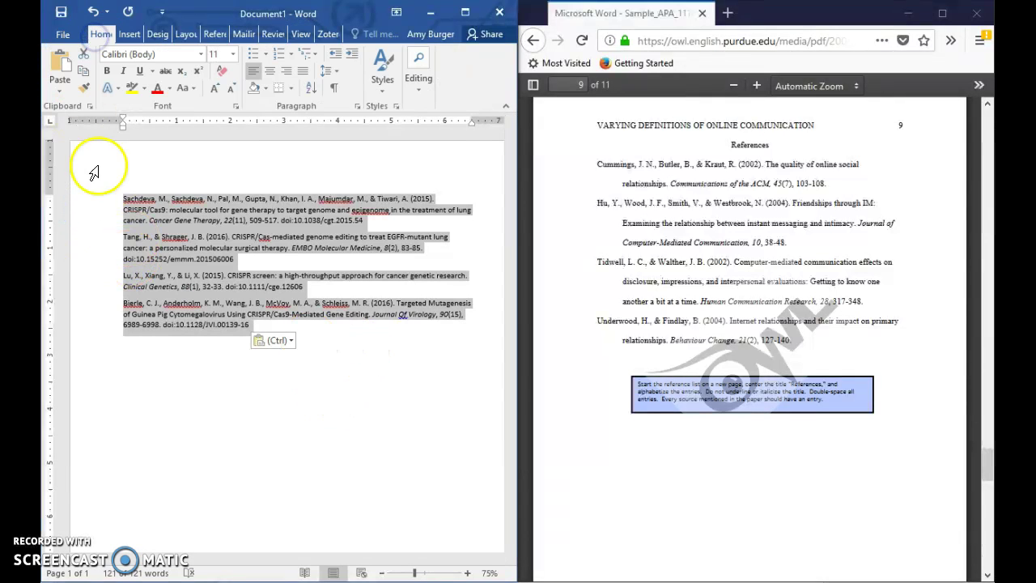
{"action": "left_click", "coordinate": [199, 54]}
{"action": "left_click", "coordinate": [181, 177]}
{"action": "left_click", "coordinate": [232, 54]}
{"action": "left_click", "coordinate": [226, 128]}
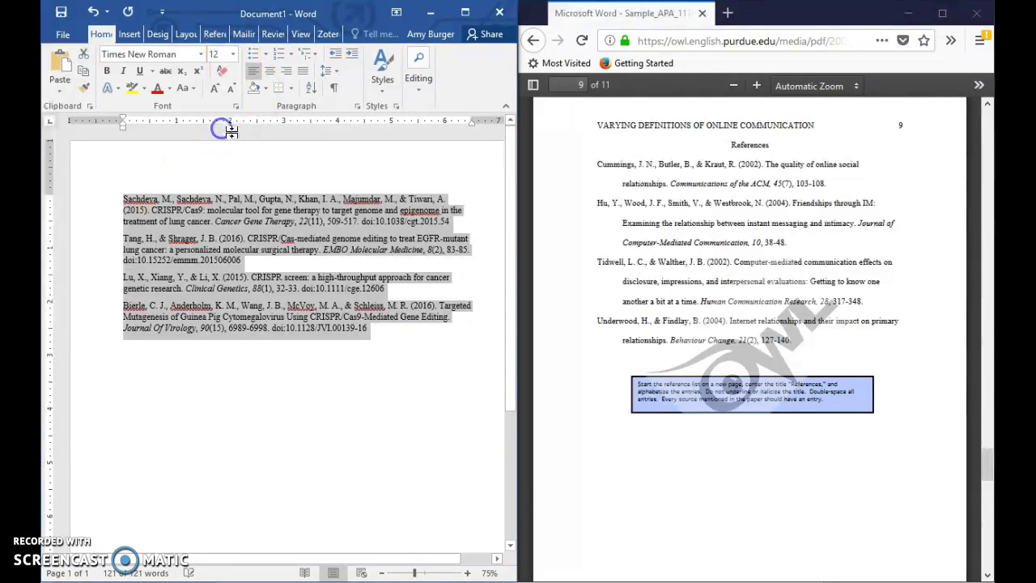
Set the line spacing of the selected references to 2.0, then clear the selection.
{"action": "left_click", "coordinate": [339, 75]}
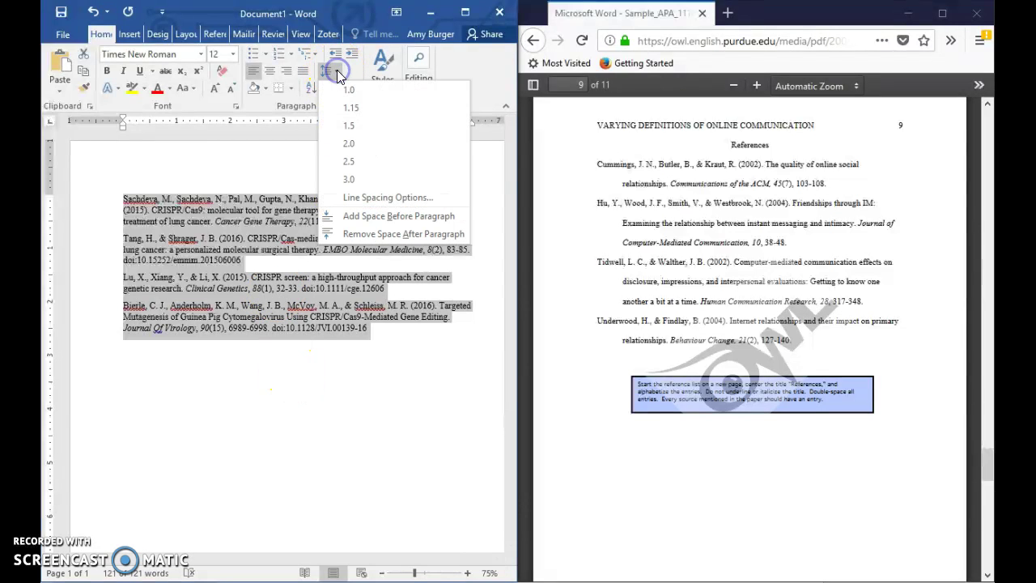
{"action": "left_click", "coordinate": [342, 146]}
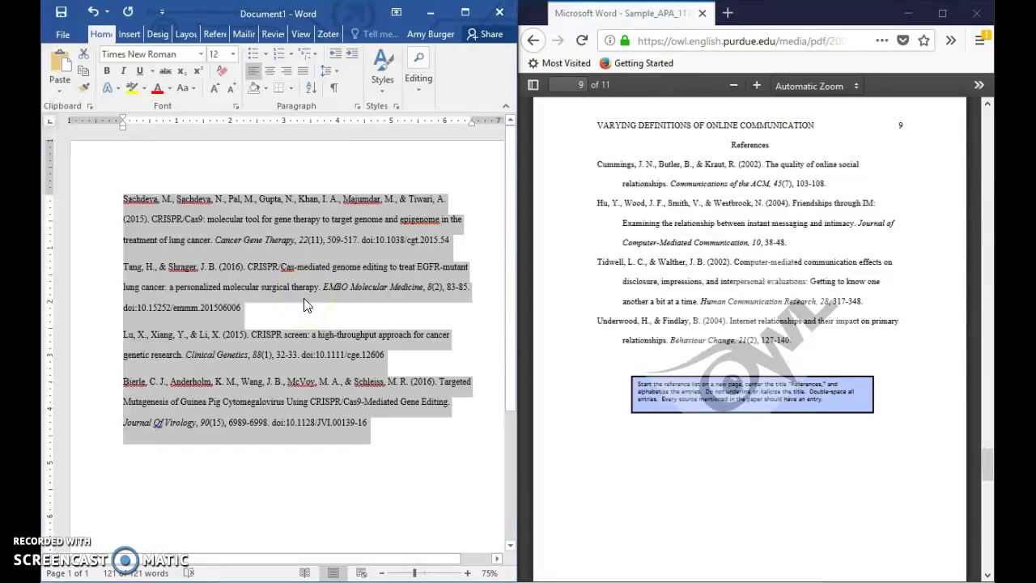
{"action": "left_click", "coordinate": [177, 507]}
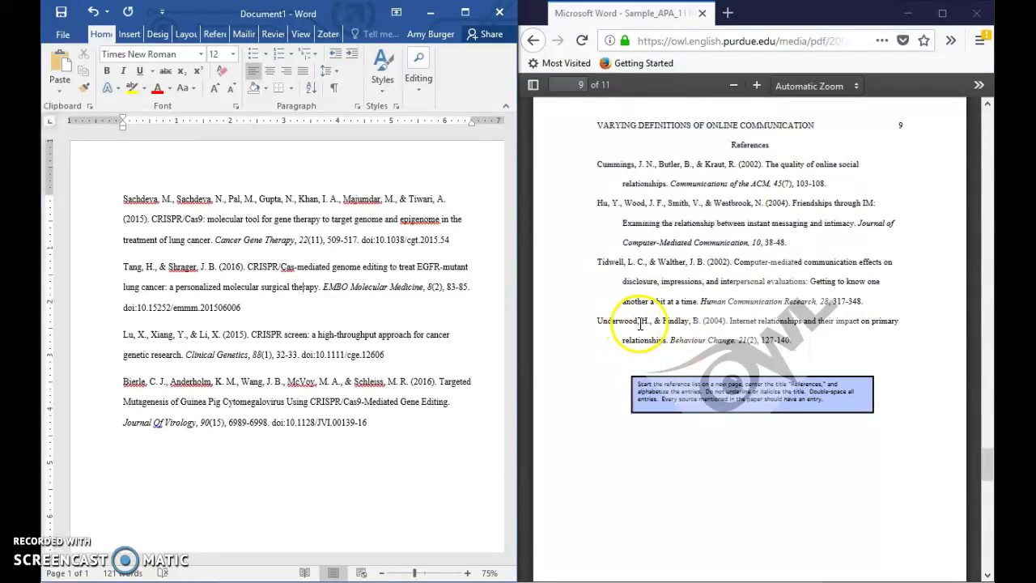
Turn on "Don't add space between paragraphs of the same style" for all the references.
{"action": "left_click", "coordinate": [212, 379]}
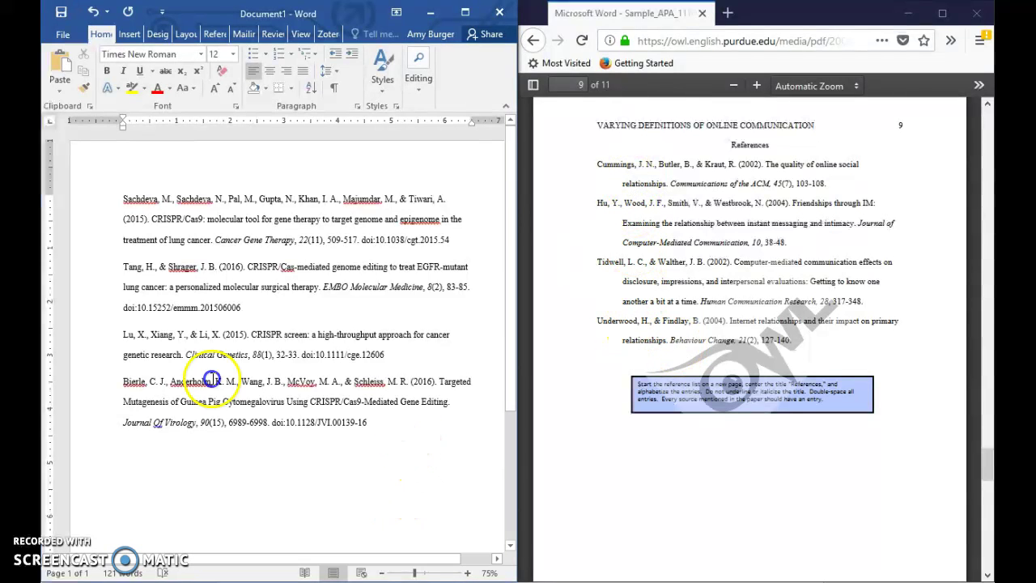
{"action": "triple_click", "coordinate": [84, 184]}
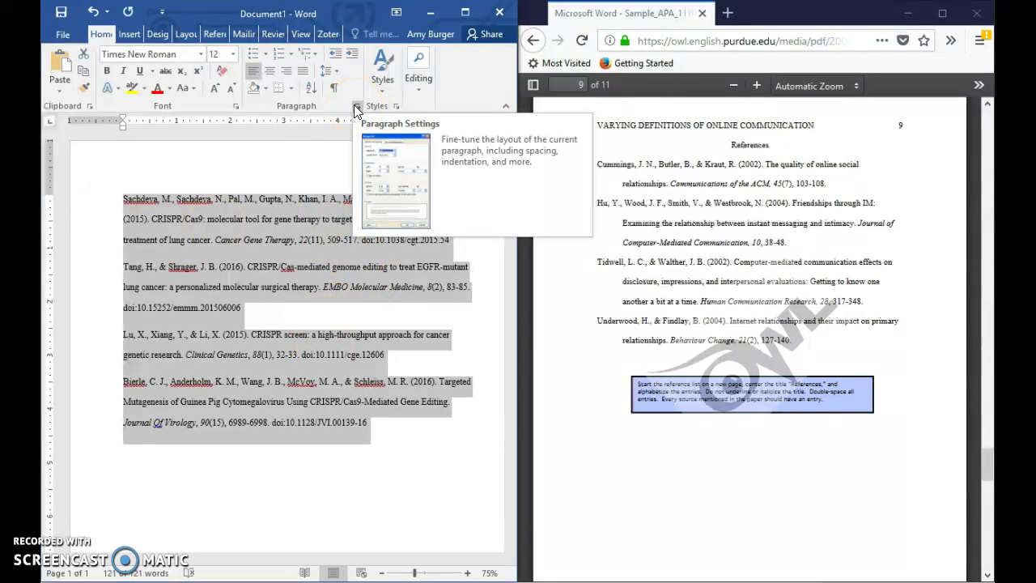
{"action": "left_click", "coordinate": [353, 105]}
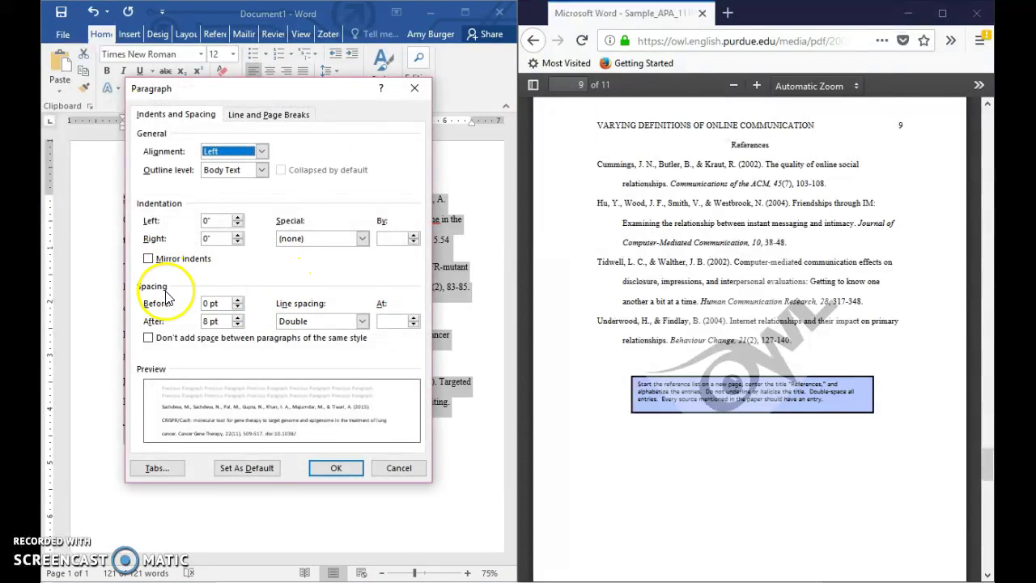
{"action": "left_click", "coordinate": [148, 338]}
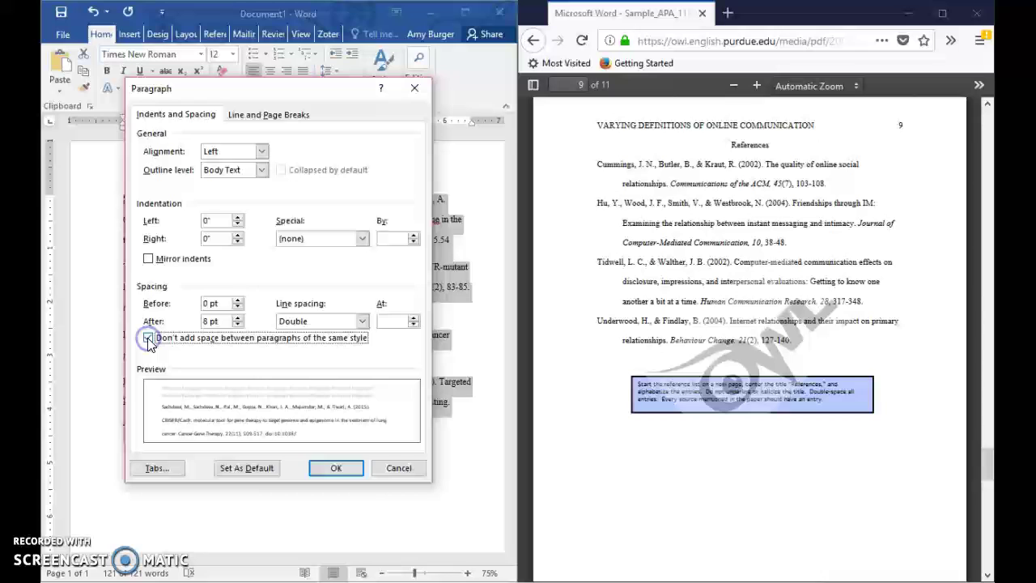
{"action": "left_click", "coordinate": [336, 469]}
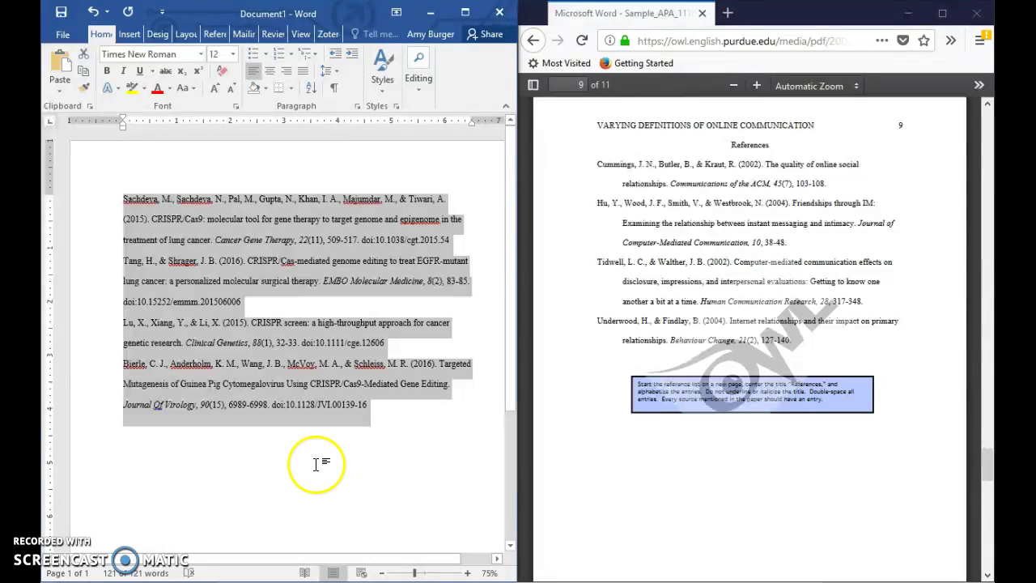
Apply a hanging indent of 0.5" to all the selected references.
{"action": "left_click", "coordinate": [357, 107]}
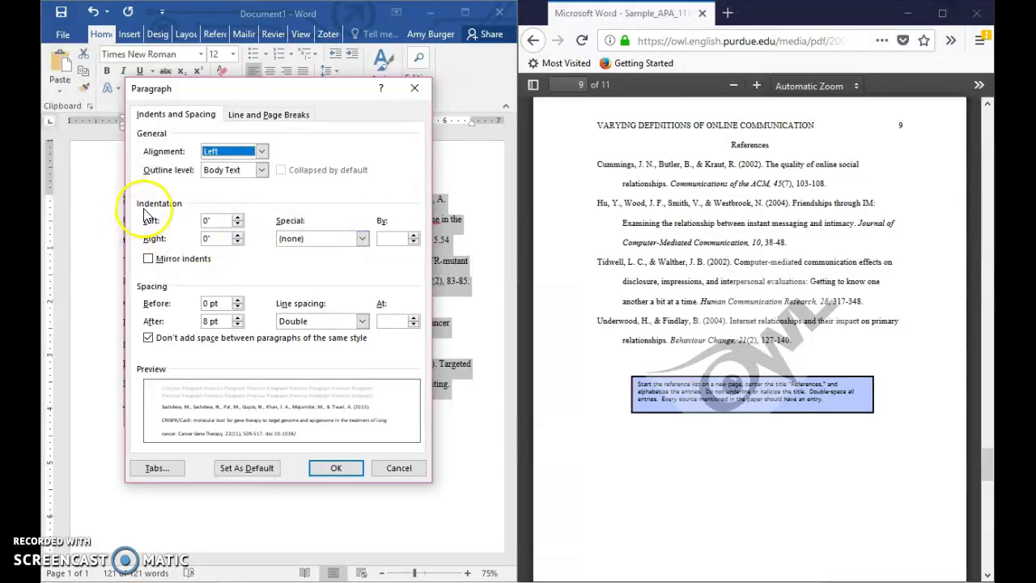
{"action": "left_click", "coordinate": [344, 239]}
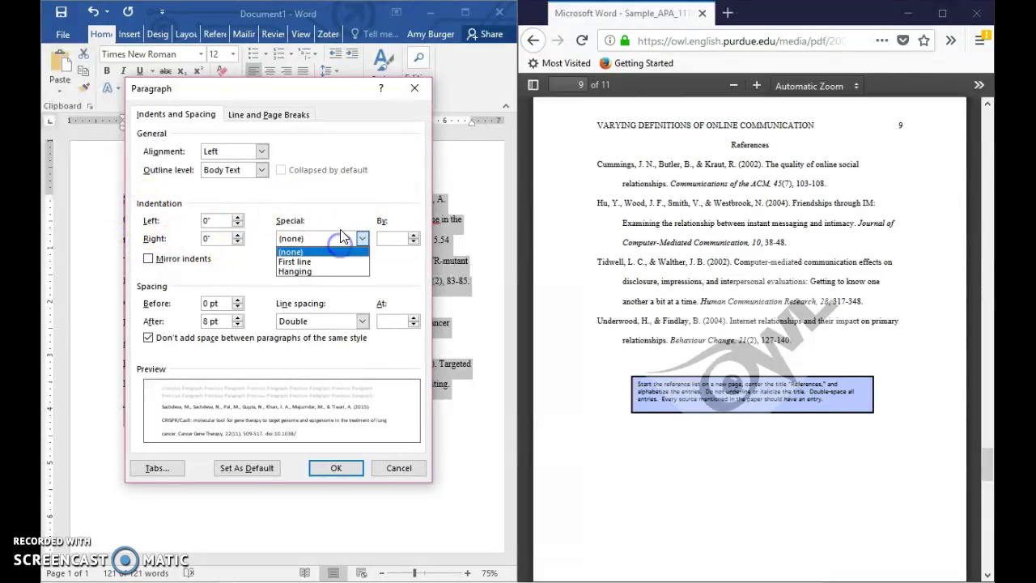
{"action": "left_click", "coordinate": [337, 272]}
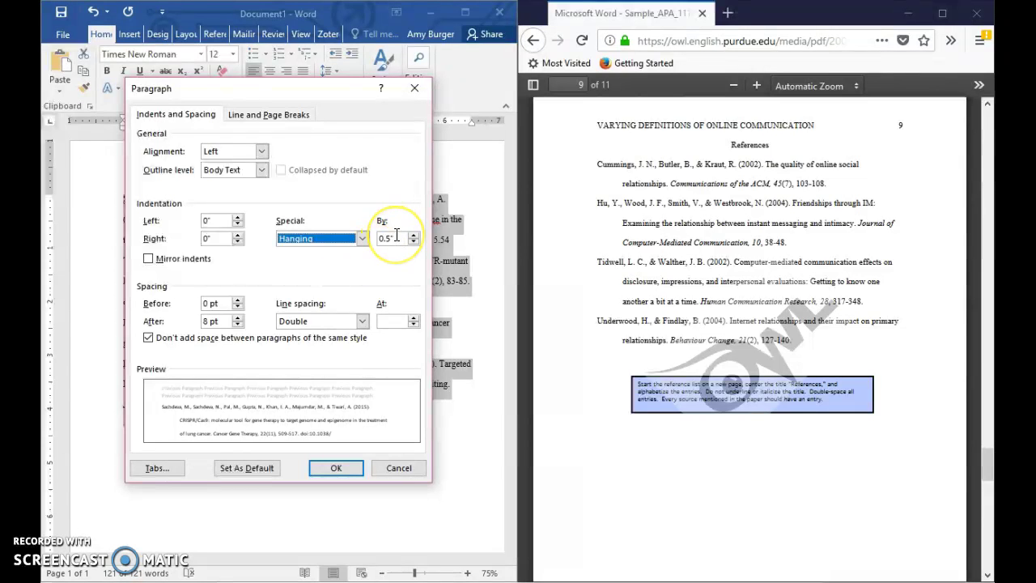
{"action": "left_click", "coordinate": [328, 477]}
{"action": "left_click", "coordinate": [324, 470]}
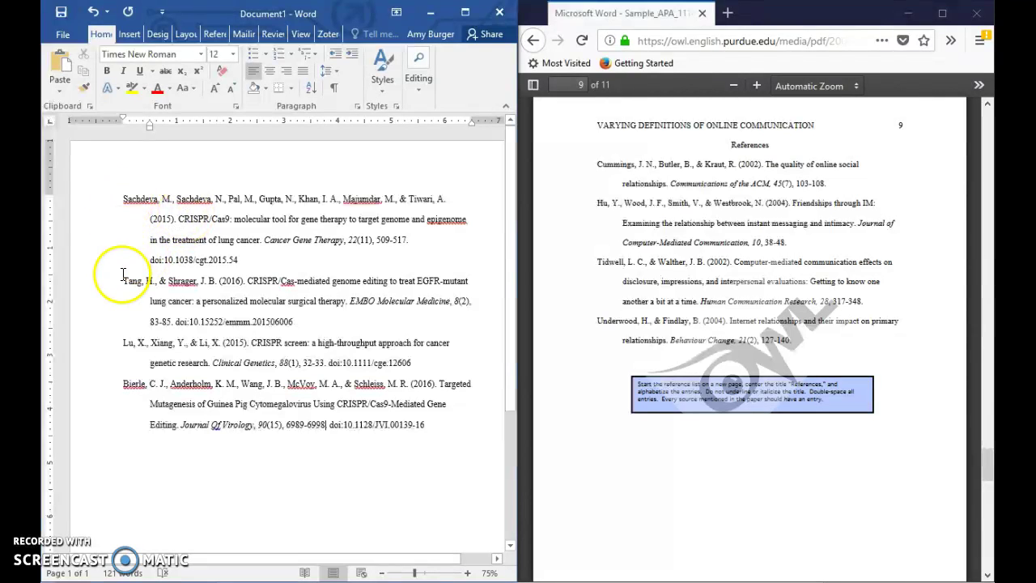
Alphabetize the references by first author's surname, moving the Journal Of Virology entry to first place and the Clinical Genetics entry to second.
{"action": "left_click_drag", "start_coordinate": [426, 425], "coordinate": [124, 200]}
{"action": "left_click", "coordinate": [275, 358]}
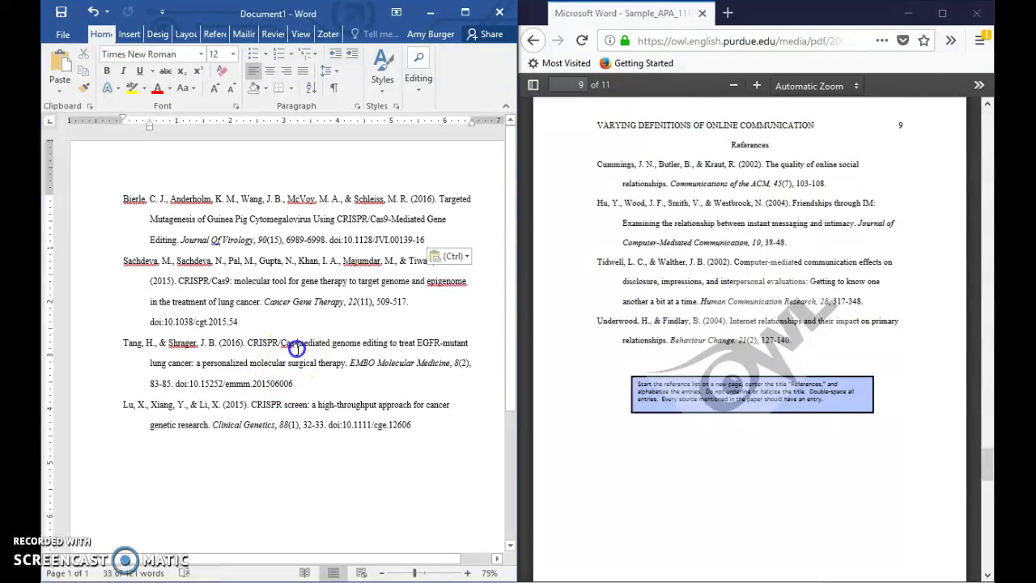
{"action": "left_click_drag", "start_coordinate": [445, 428], "coordinate": [119, 272]}
{"action": "left_click", "coordinate": [234, 364]}
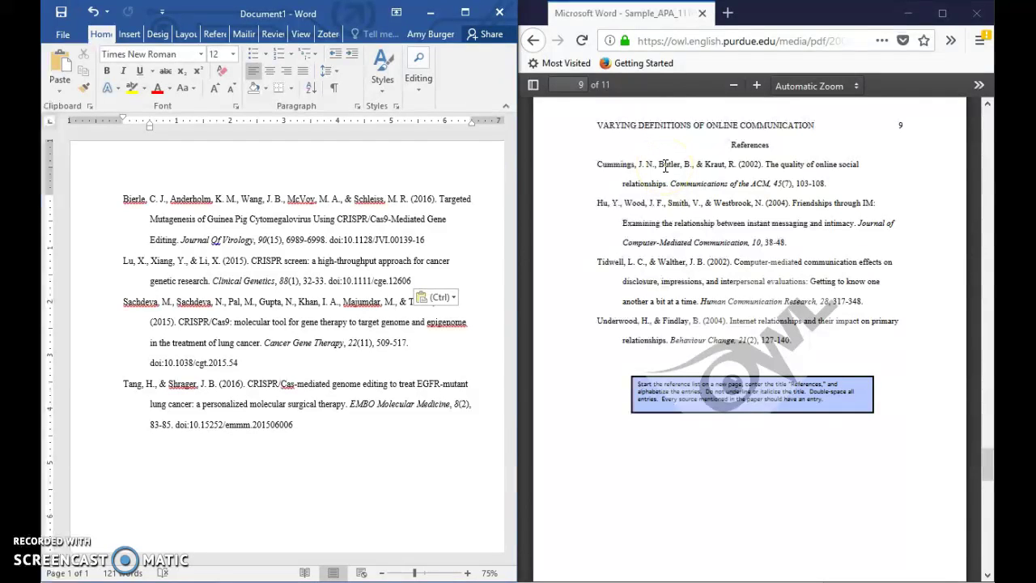
{"action": "left_click", "coordinate": [419, 315]}
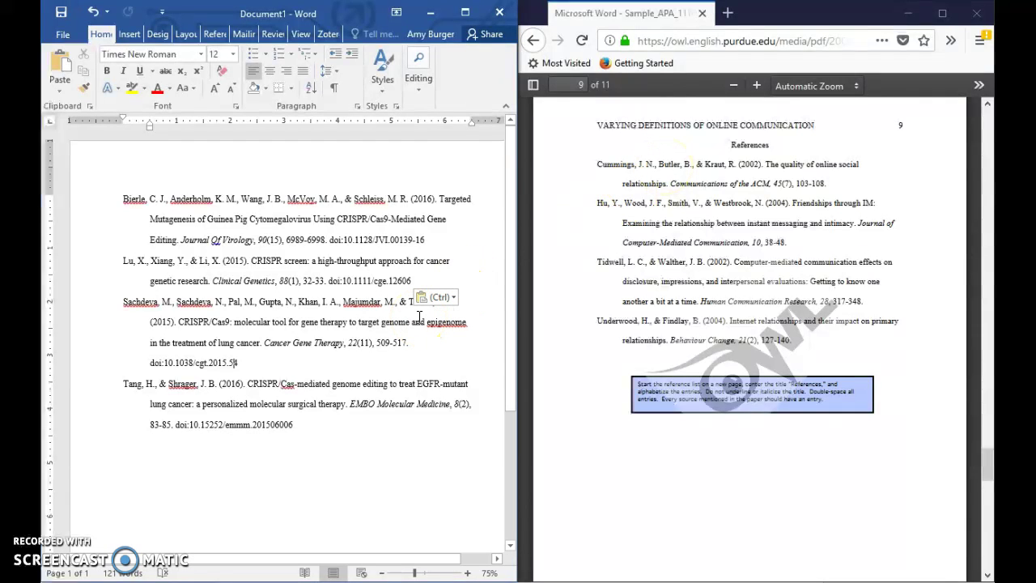
{"action": "type", "text": "4"}
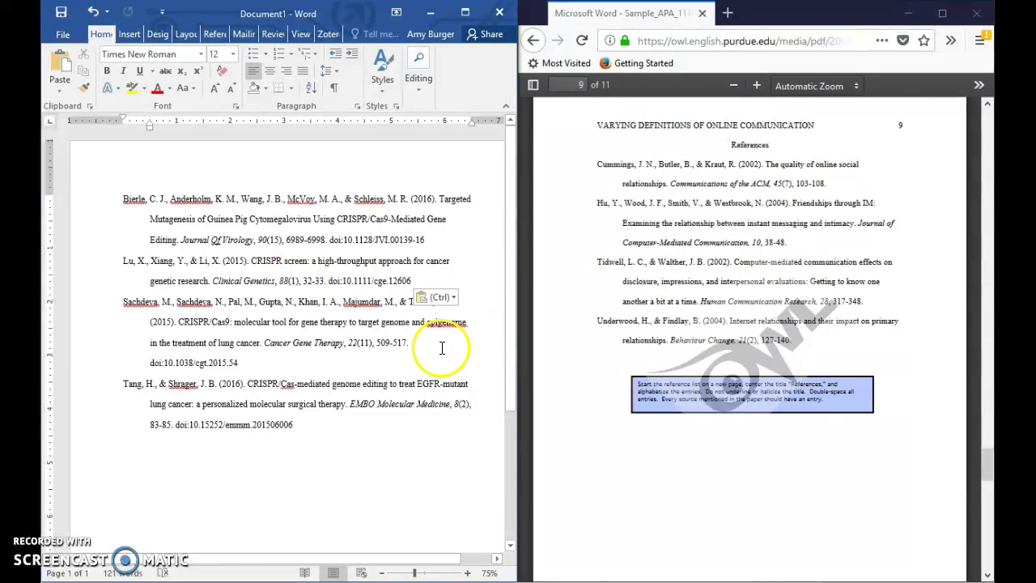
{"action": "left_click", "coordinate": [447, 297]}
{"action": "left_click", "coordinate": [450, 298]}
{"action": "left_click", "coordinate": [481, 267]}
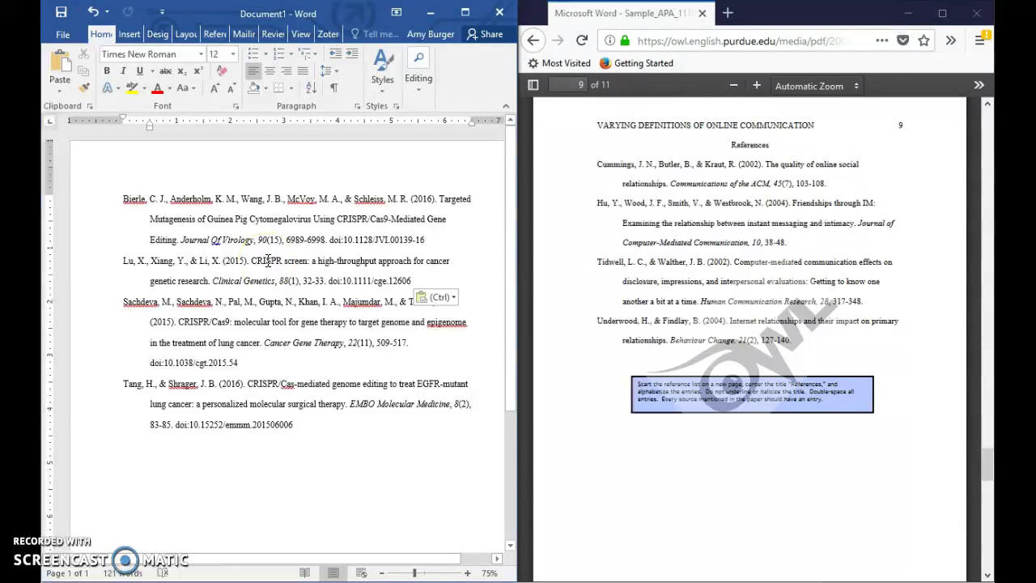
Capitalize the word "A" after the colon in the article titles of the Clinical Genetics and EMBO Molecular Medicine references.
{"action": "double_click", "coordinate": [314, 261]}
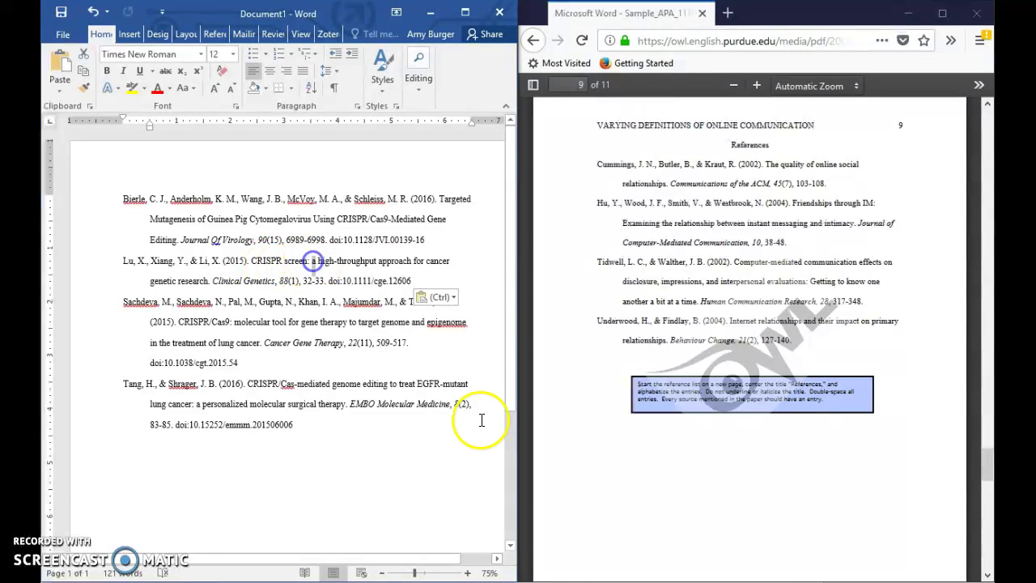
{"action": "type", "text": "A"}
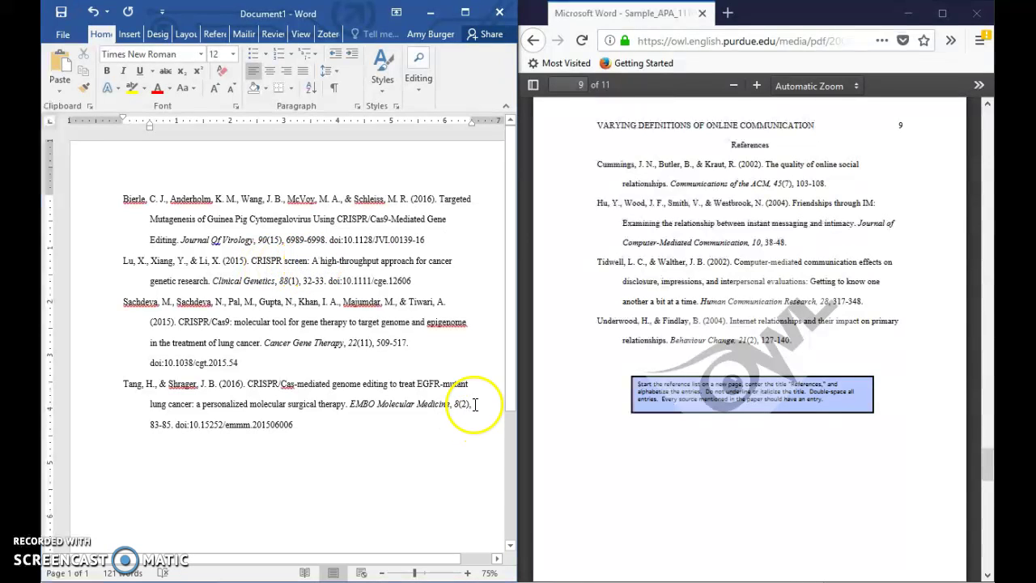
{"action": "left_click", "coordinate": [315, 441]}
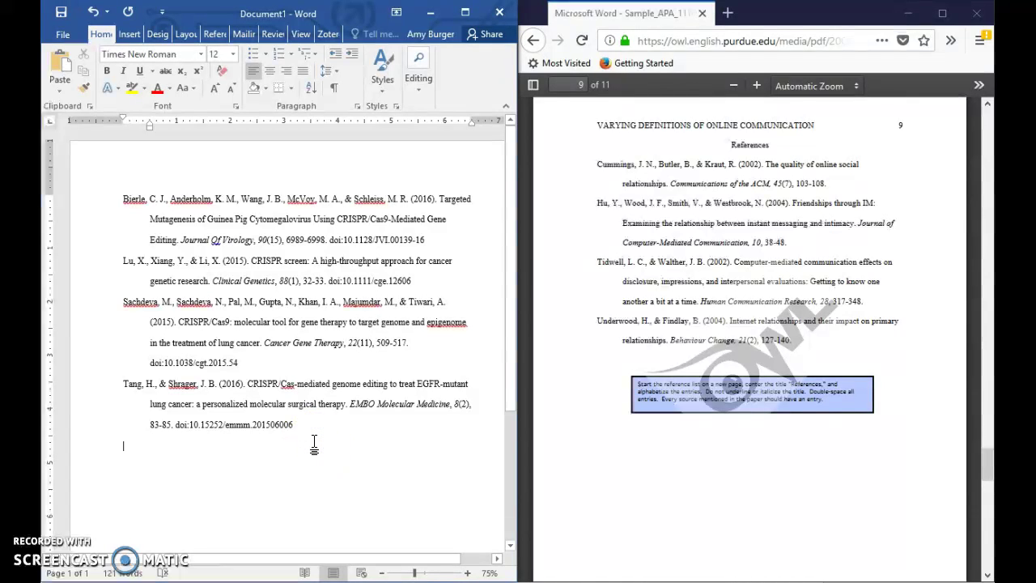
{"action": "left_click", "coordinate": [286, 437]}
{"action": "double_click", "coordinate": [197, 404]}
{"action": "type", "text": "A"}
{"action": "left_click", "coordinate": [197, 409]}
Capitalize "Molecular" after the colon in the article title of the Cancer Gene Therapy reference.
{"action": "left_click", "coordinate": [241, 323]}
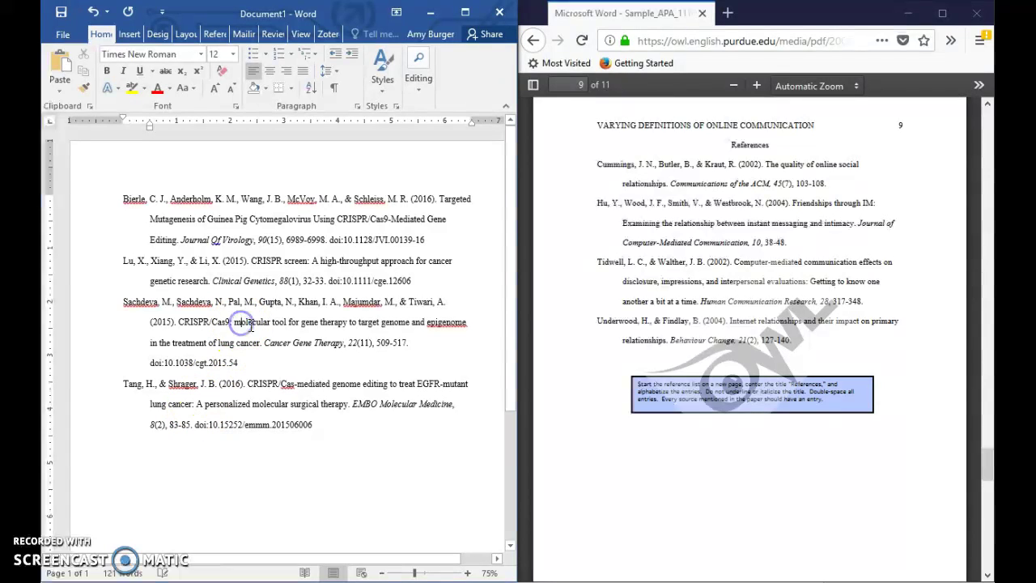
{"action": "key", "text": "BackSpace"}
{"action": "type", "text": "M"}
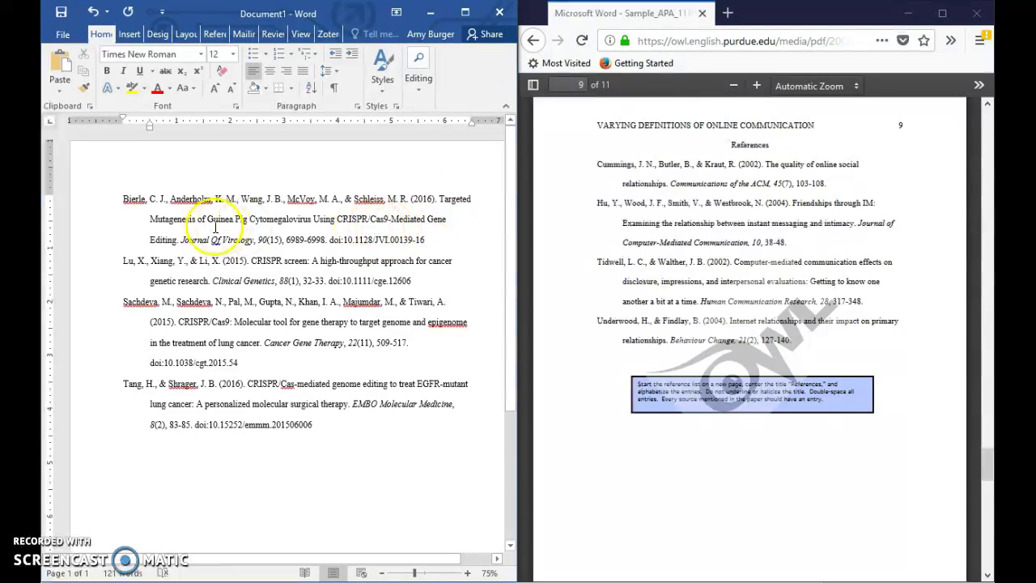
Change "Mutagenesis of Guinea Pig Cytomegalovirus Using" in the first reference's title to lowercase.
{"action": "left_click", "coordinate": [149, 221]}
{"action": "left_click_drag", "start_coordinate": [149, 223], "coordinate": [335, 224]}
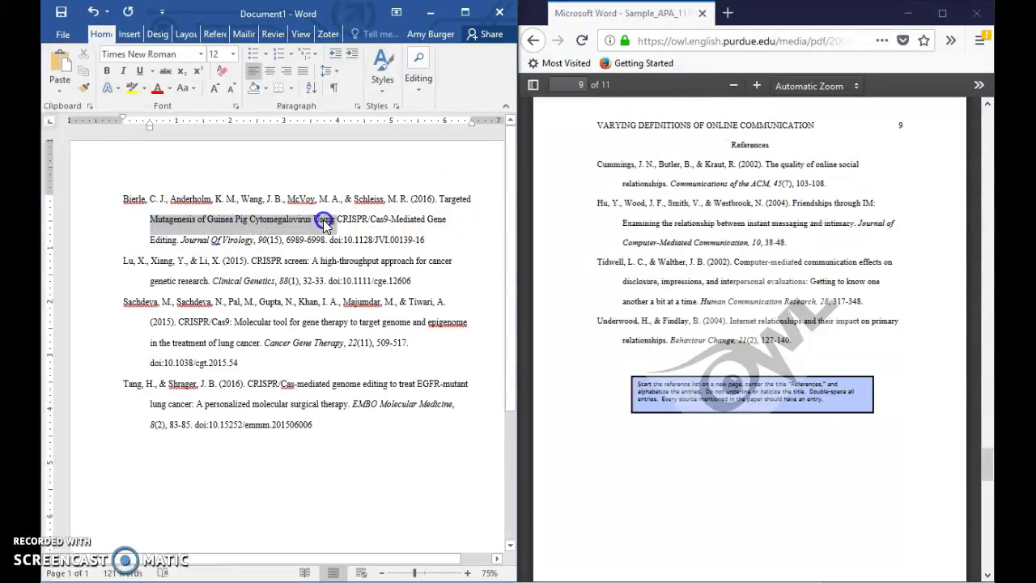
{"action": "left_click", "coordinate": [194, 96]}
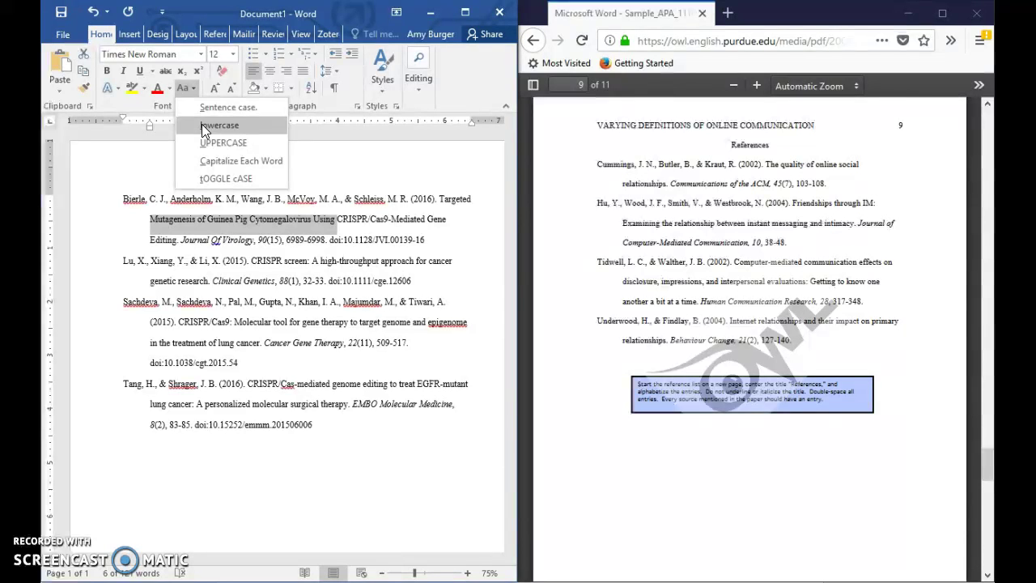
{"action": "left_click", "coordinate": [202, 123]}
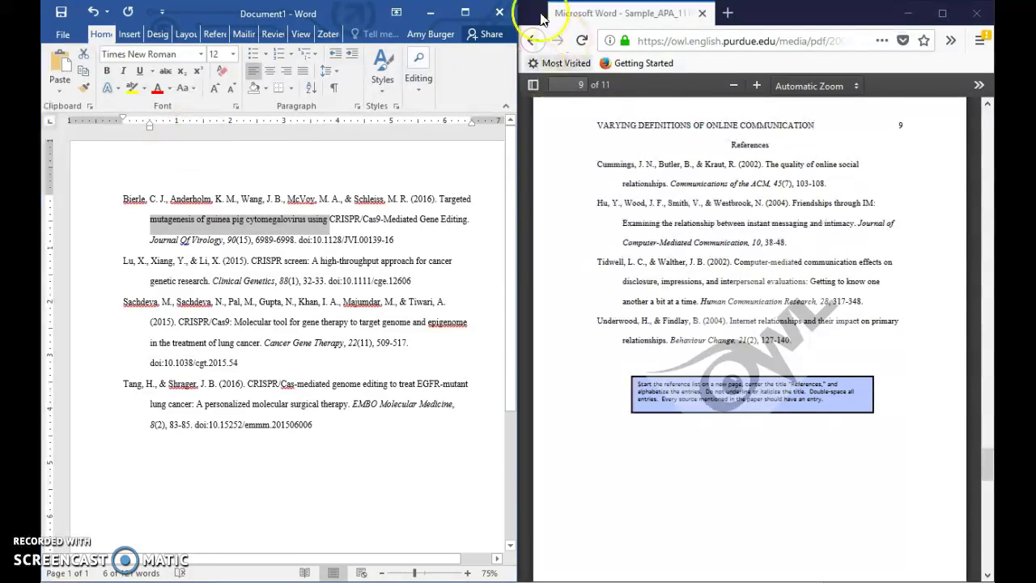
{"action": "left_click", "coordinate": [465, 12]}
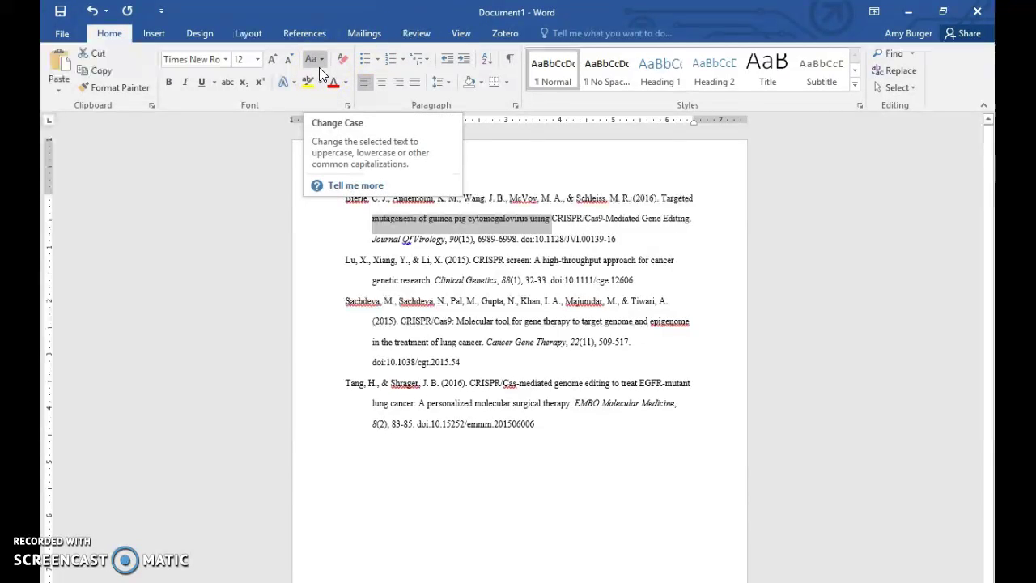
{"action": "left_click_drag", "start_coordinate": [764, 11], "coordinate": [105, 7]}
{"action": "left_click_drag", "start_coordinate": [821, 13], "coordinate": [41, 10]}
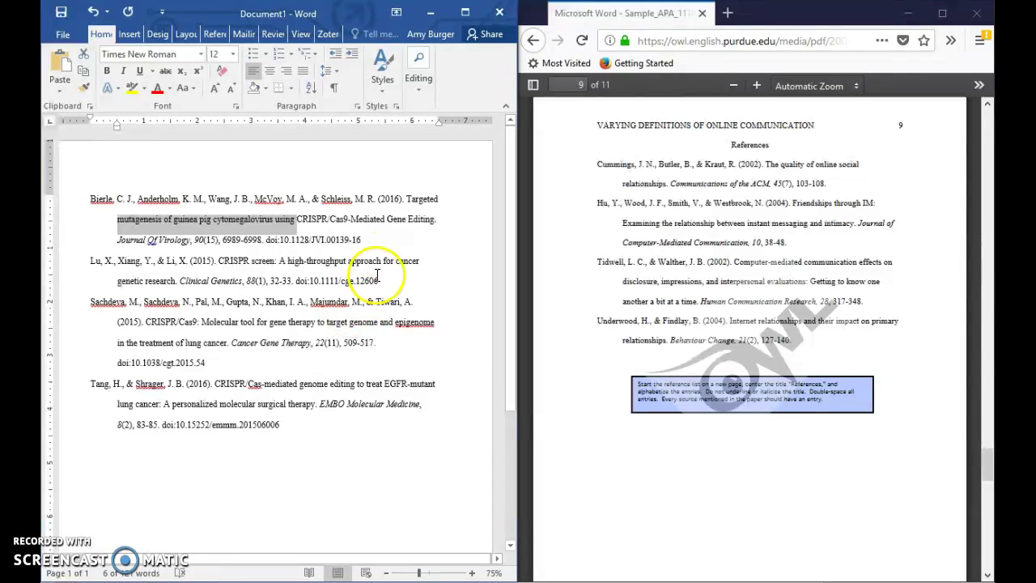
Change "Mediated Gene Editing" in the first reference's title to lowercase and clear the selection.
{"action": "left_click", "coordinate": [363, 239]}
{"action": "left_click_drag", "start_coordinate": [354, 219], "coordinate": [436, 220]}
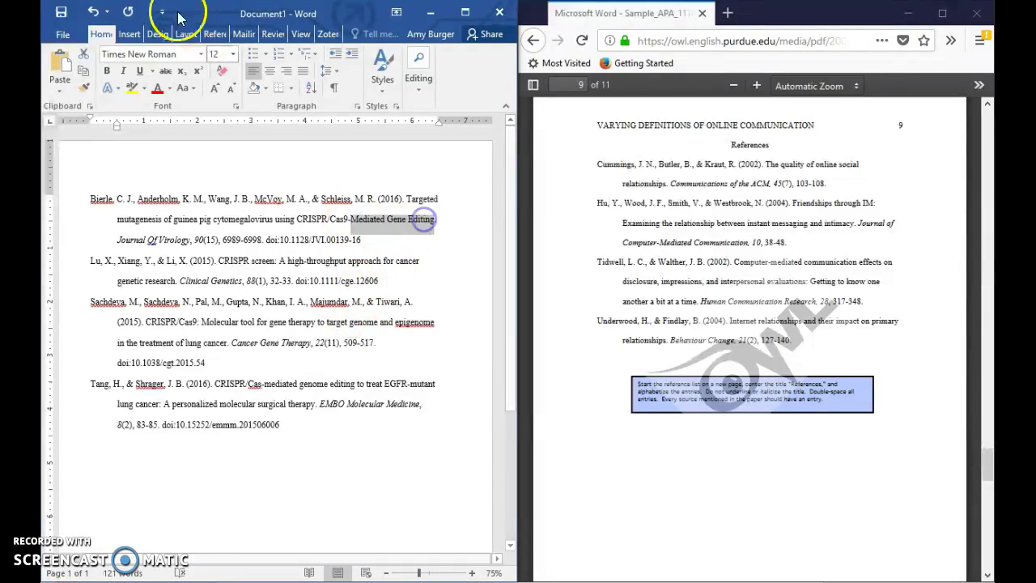
{"action": "left_click", "coordinate": [185, 88]}
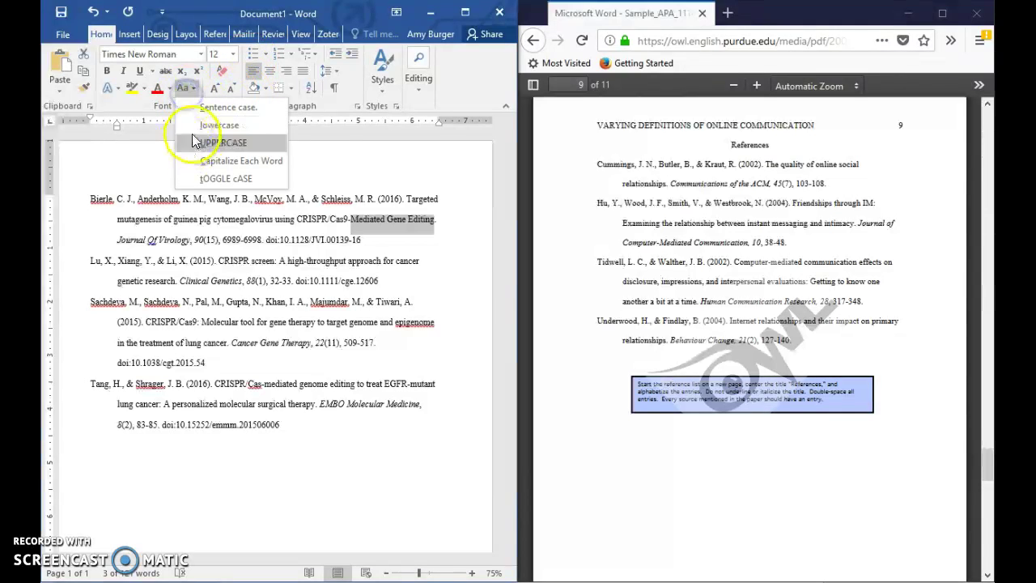
{"action": "left_click", "coordinate": [203, 125]}
{"action": "left_click", "coordinate": [300, 464]}
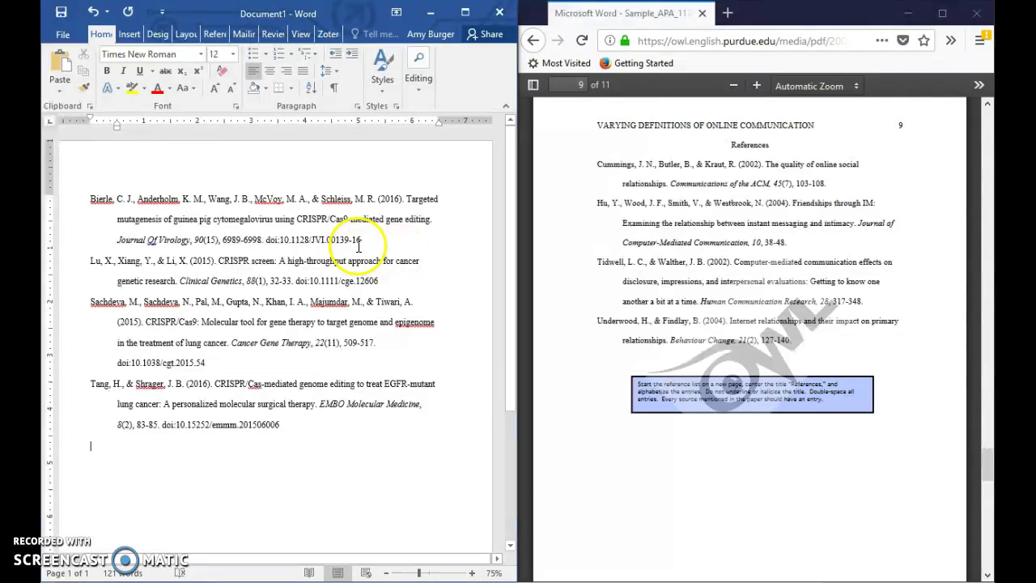
Correct the journal name in the first reference to "Journal of Virology" using the suggested lowercase "of".
{"action": "left_click", "coordinate": [164, 280]}
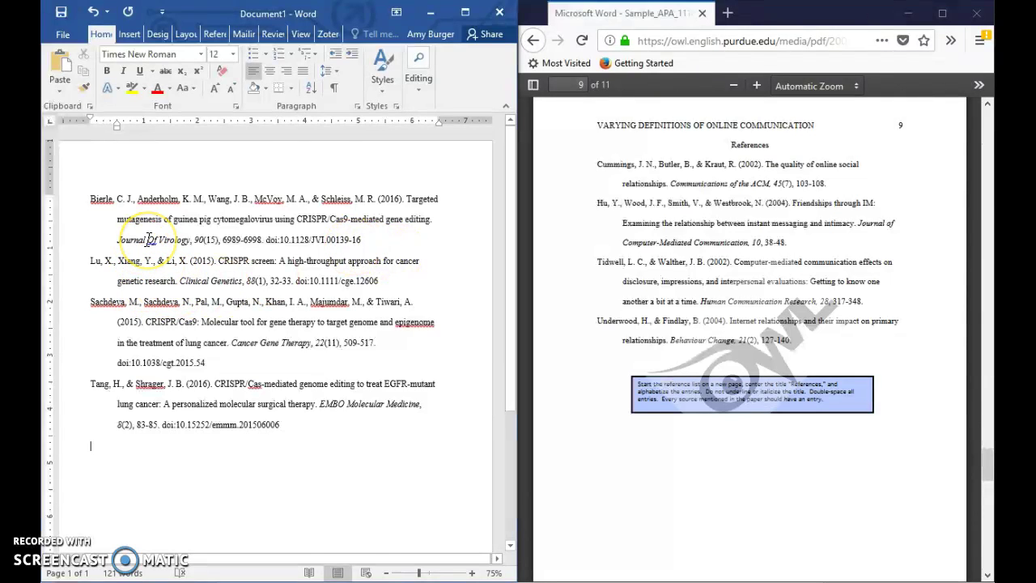
{"action": "left_click", "coordinate": [200, 237]}
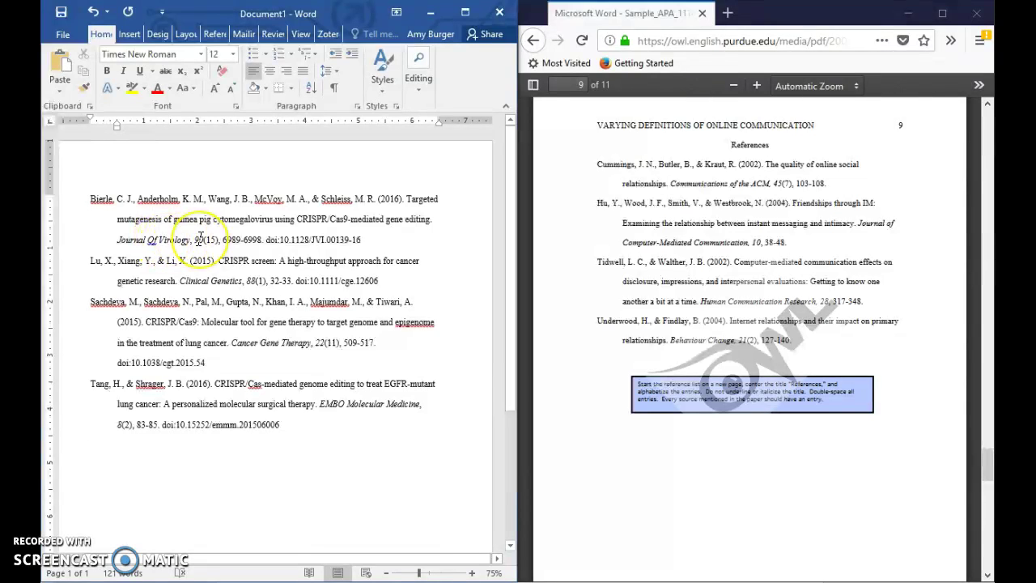
{"action": "left_click", "coordinate": [149, 237]}
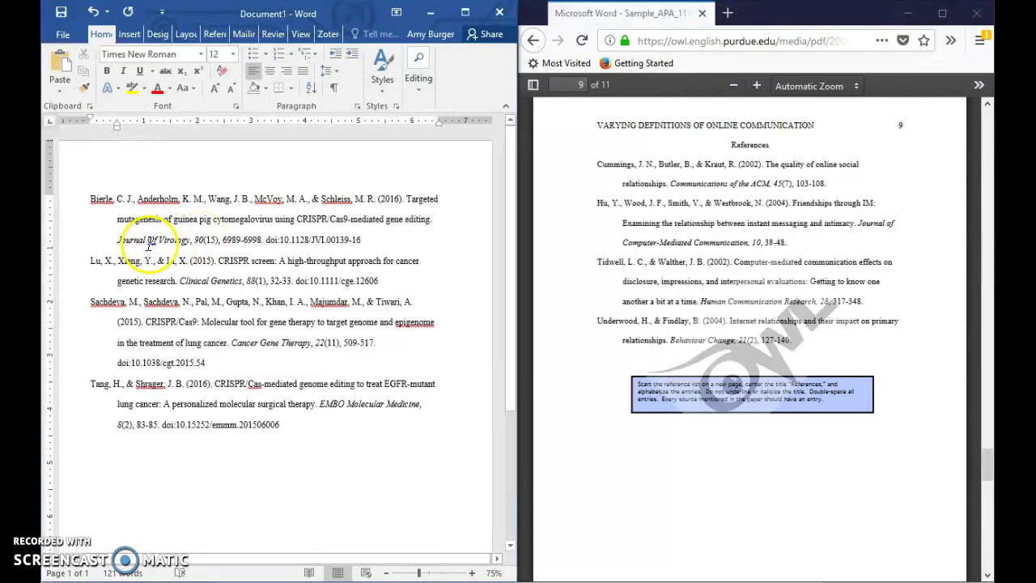
{"action": "right_click", "coordinate": [148, 247]}
{"action": "left_click", "coordinate": [194, 254]}
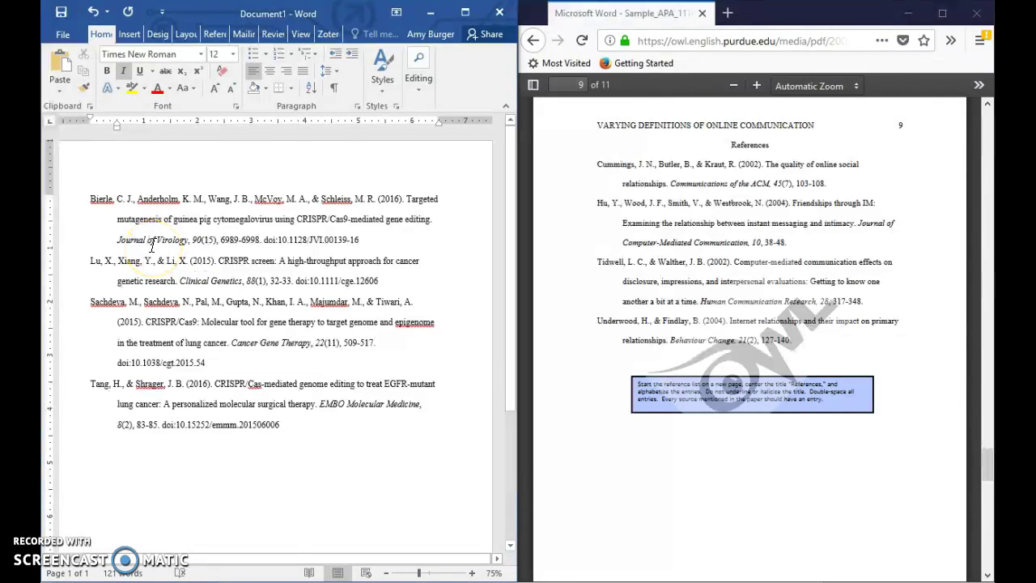
{"action": "left_click", "coordinate": [104, 240]}
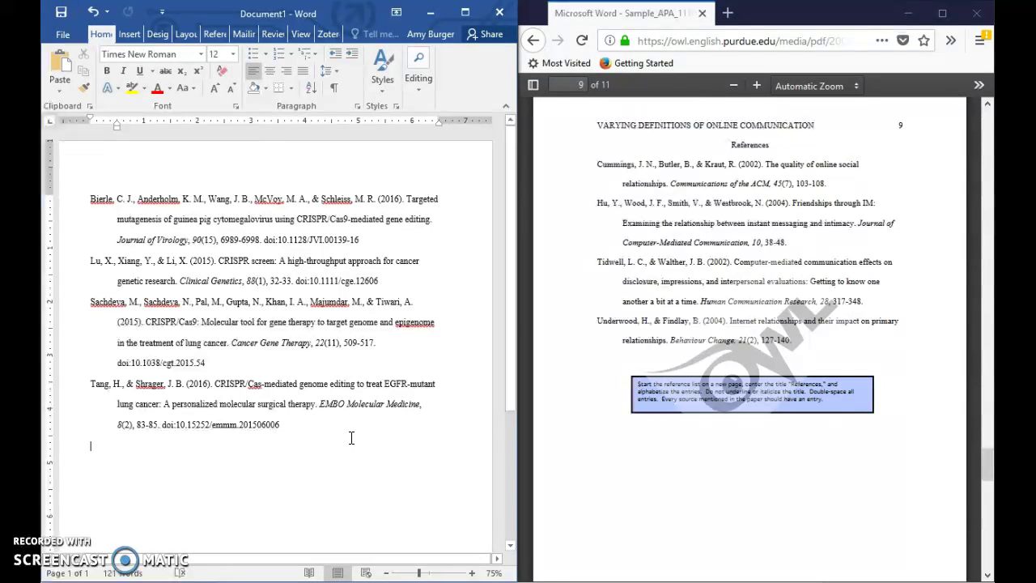
Switch to the browser and examine Purdue OWL's "Reference List: Electronic Sources" page for citing online articles with and without a DOI, then go back.
{"action": "left_click", "coordinate": [534, 42]}
{"action": "scroll", "coordinate": [751, 283], "scroll_direction": "down", "scroll_amount": 4}
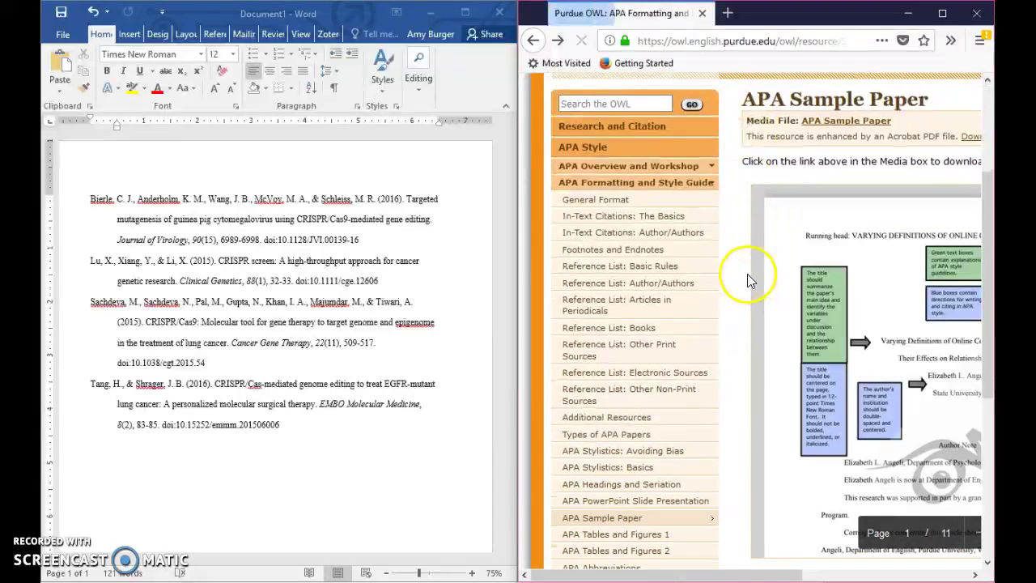
{"action": "left_click", "coordinate": [625, 372]}
{"action": "left_click_drag", "start_coordinate": [699, 572], "coordinate": [774, 571]}
{"action": "scroll", "coordinate": [775, 416], "scroll_direction": "down", "scroll_amount": 8}
{"action": "scroll", "coordinate": [776, 416], "scroll_direction": "down", "scroll_amount": 6}
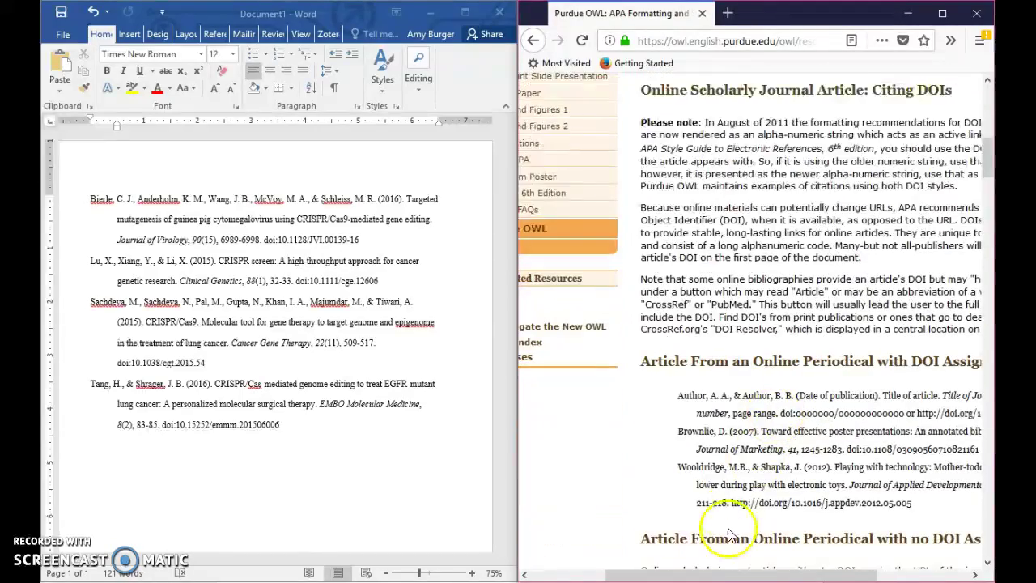
{"action": "left_click_drag", "start_coordinate": [716, 576], "coordinate": [768, 578]}
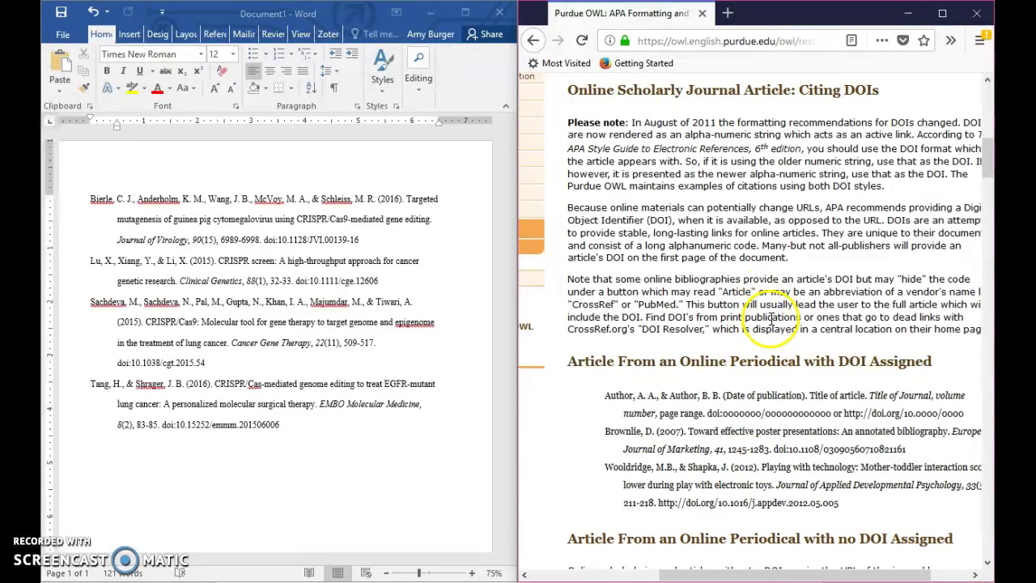
{"action": "scroll", "coordinate": [771, 317], "scroll_direction": "down", "scroll_amount": 3}
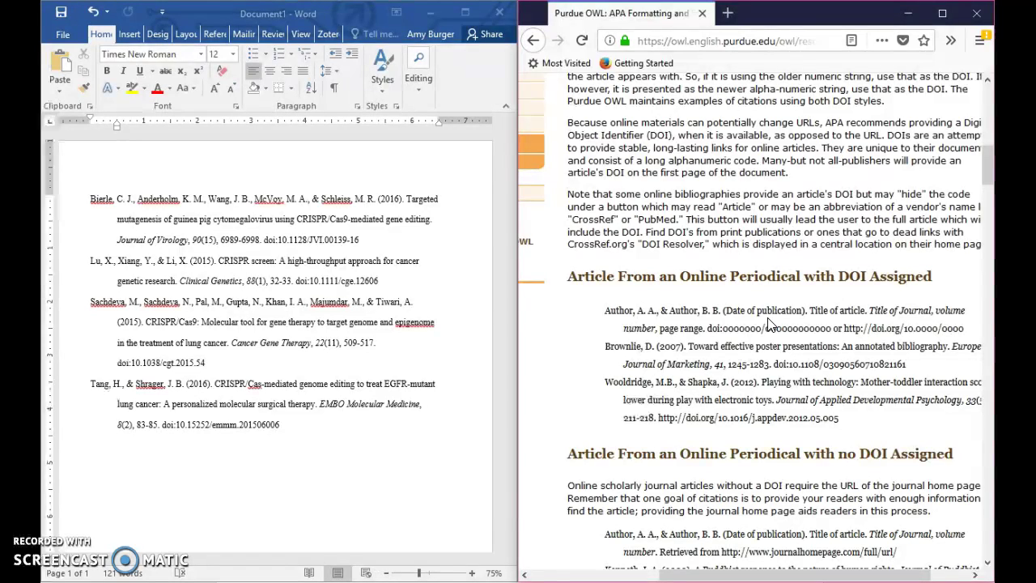
{"action": "scroll", "coordinate": [741, 332], "scroll_direction": "down", "scroll_amount": 3}
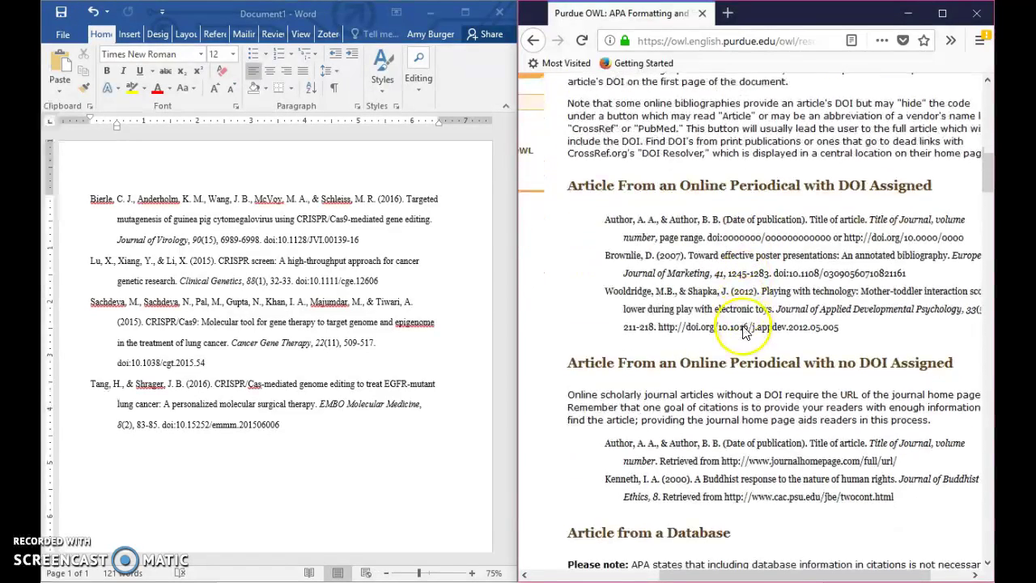
{"action": "scroll", "coordinate": [743, 332], "scroll_direction": "down", "scroll_amount": 5}
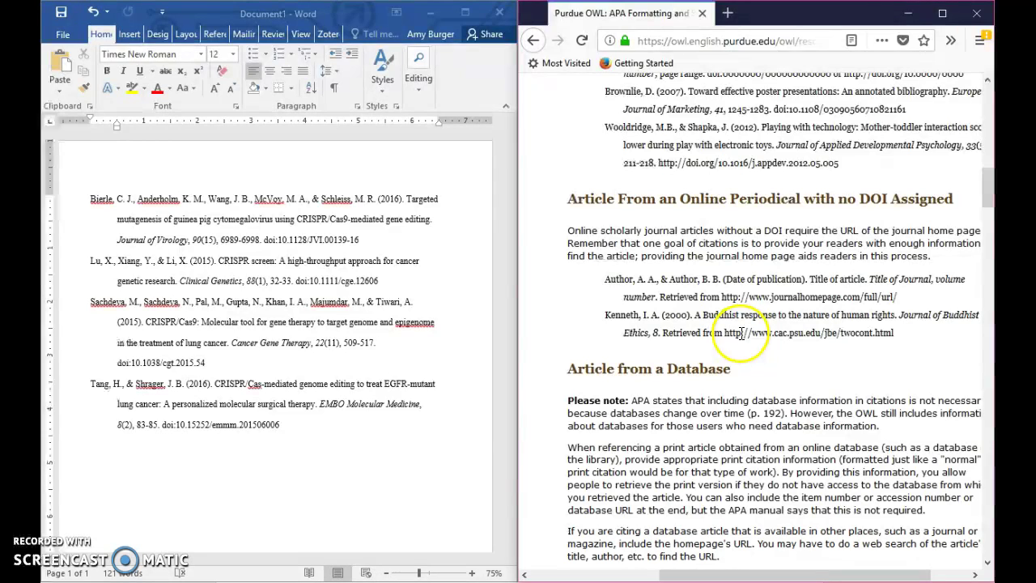
{"action": "left_click", "coordinate": [532, 41]}
{"action": "left_click", "coordinate": [532, 40]}
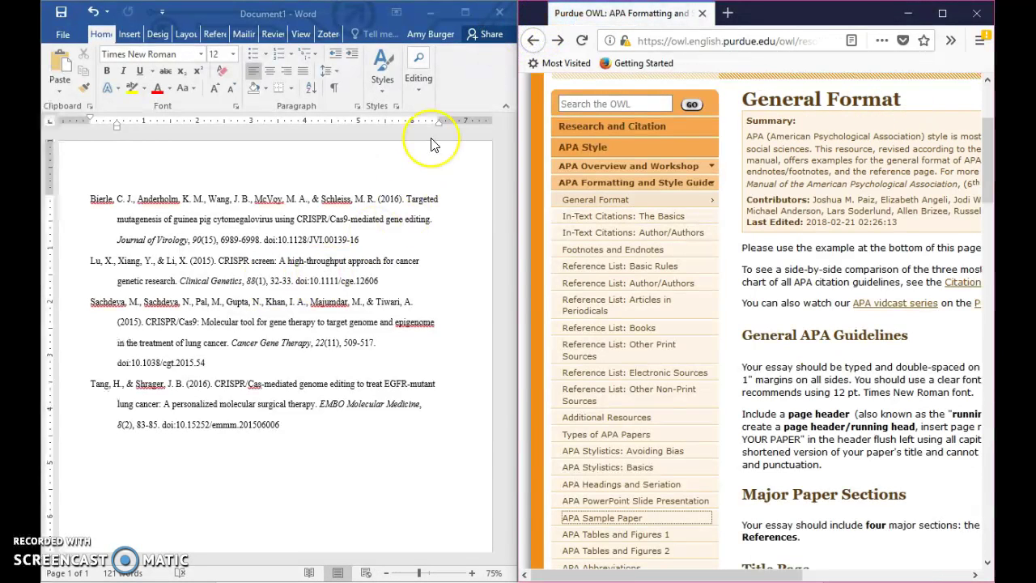
Switch to Word, maximize the document window and add the title "References" on a new line above the first reference.
{"action": "left_click", "coordinate": [465, 12]}
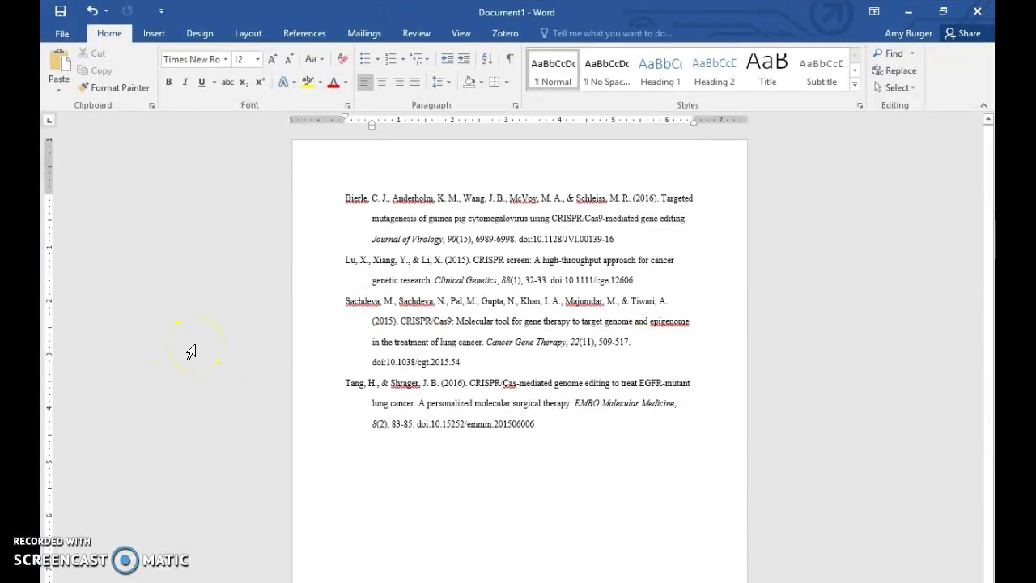
{"action": "left_click", "coordinate": [339, 196]}
{"action": "key", "text": "Return"}
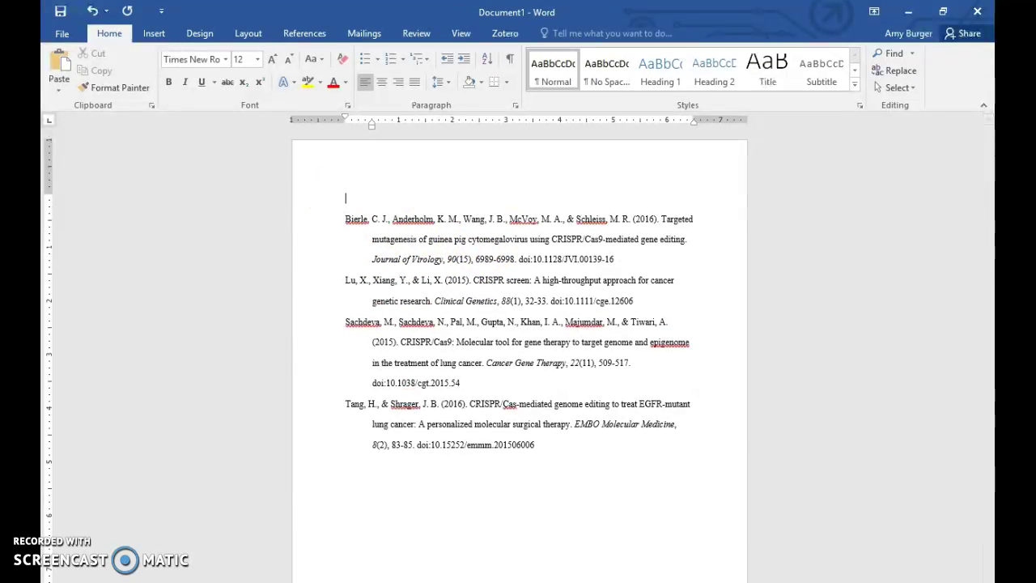
{"action": "type", "text": "References"}
Center the "References" title on the page and clear the selection.
{"action": "left_click", "coordinate": [312, 201]}
{"action": "left_click", "coordinate": [267, 197]}
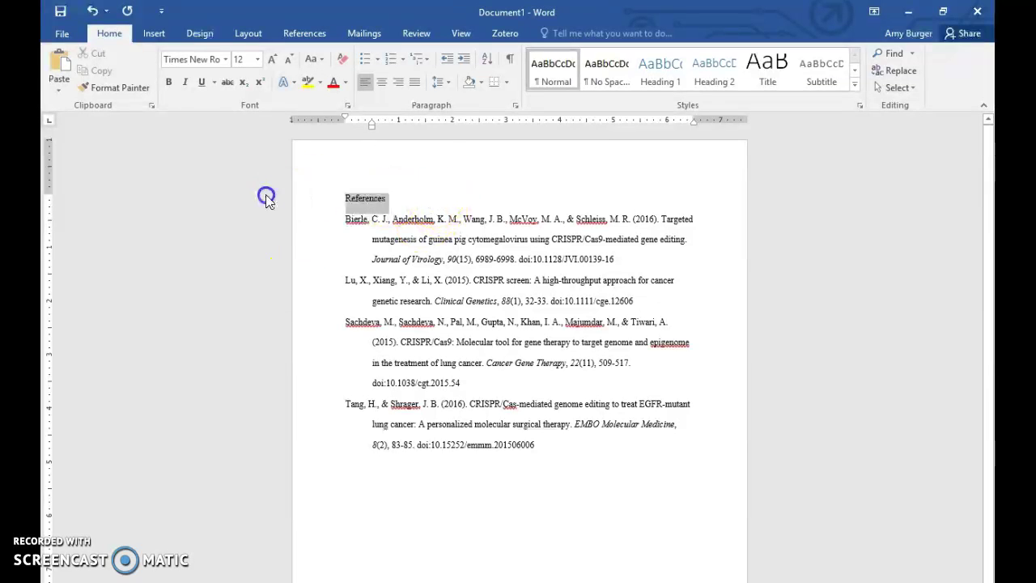
{"action": "left_click", "coordinate": [381, 82]}
{"action": "left_click", "coordinate": [586, 440]}
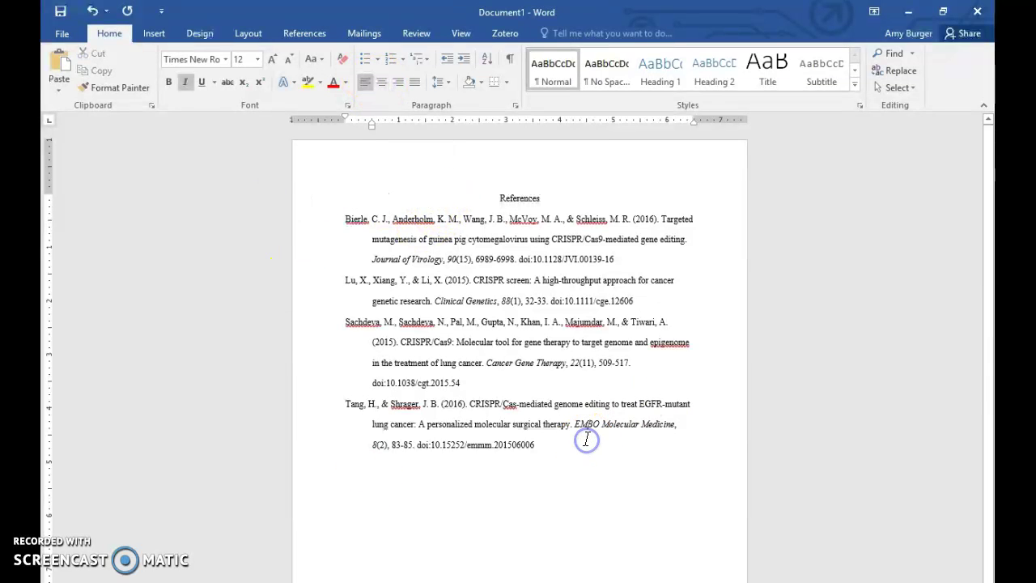